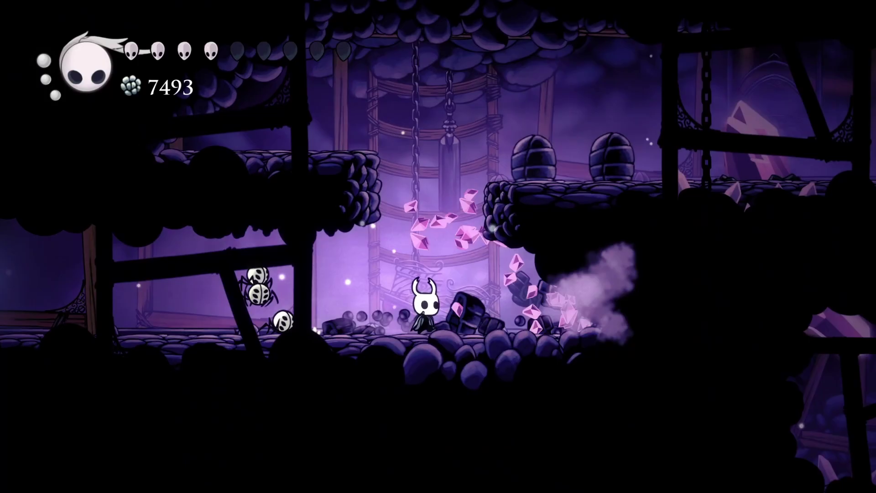
{"action": "key", "text": "z"}
{"action": "key", "text": "Right"}
{"action": "key", "text": "z"}
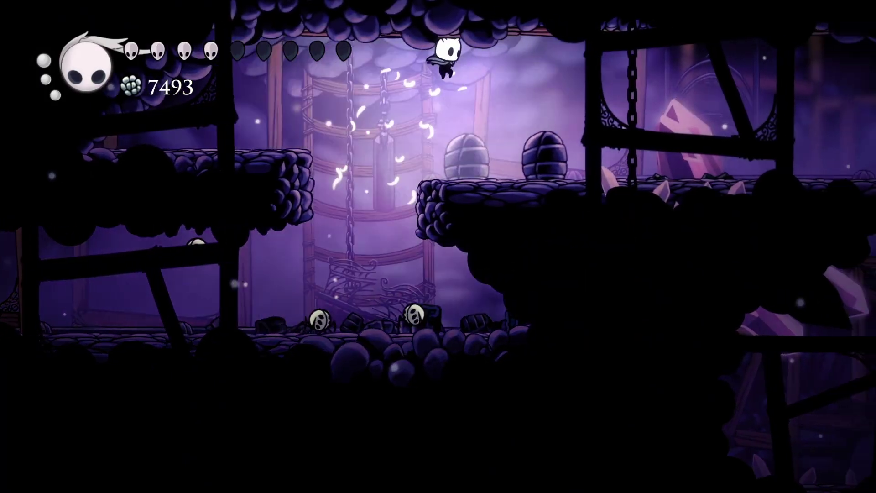
{"action": "key", "text": "Left"}
{"action": "key", "text": "x"}
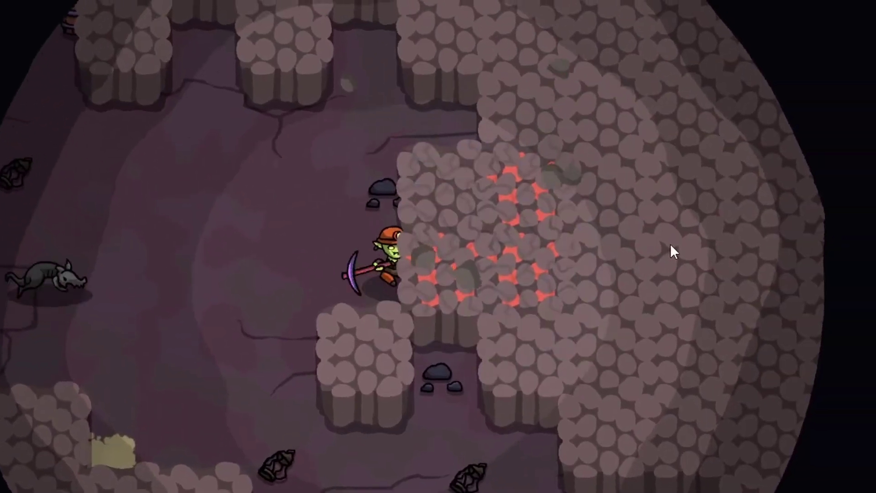
{"action": "left_click", "coordinate": [676, 247]}
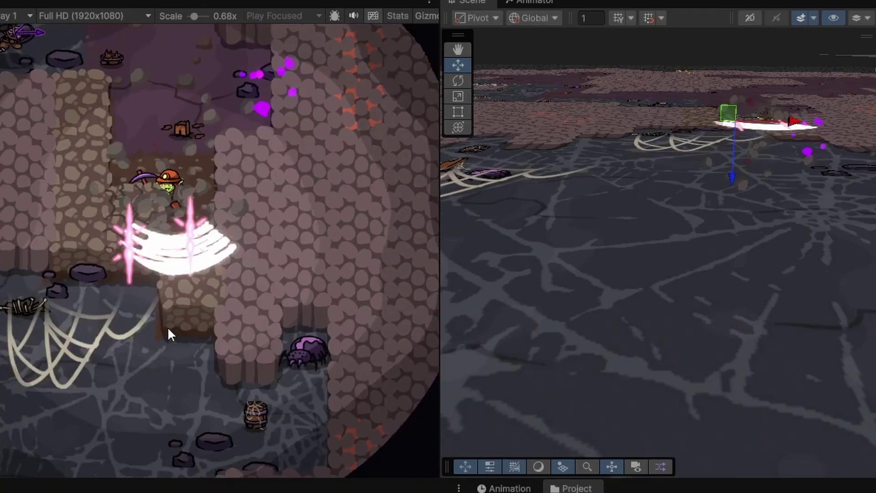
Playtest the pickaxe by mining down through the dirt wall into the spider cave and attacking the purple spider.
{"action": "left_click", "coordinate": [179, 332]}
{"action": "key", "text": "s"}
{"action": "key", "text": "a"}
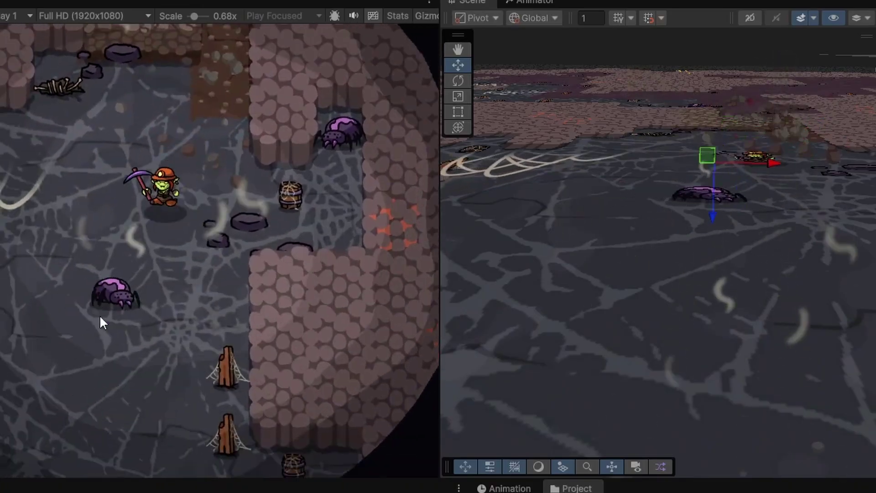
{"action": "left_click", "coordinate": [138, 327]}
{"action": "left_click", "coordinate": [137, 320]}
{"action": "key", "text": "w"}
{"action": "key", "text": "a"}
{"action": "left_click", "coordinate": [44, 163]}
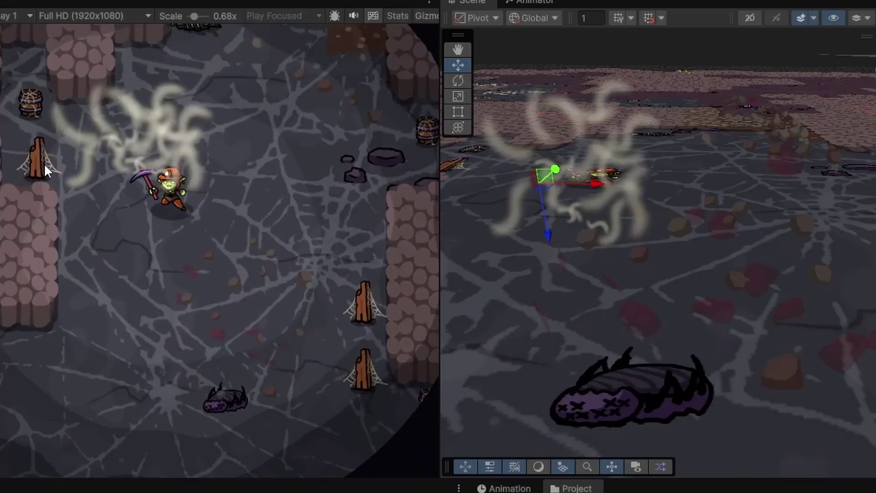
Move the goblin miner around the open spider cave while swinging the pickaxe to observe the debris effects in the Scene view.
{"action": "key", "text": "s"}
{"action": "left_click", "coordinate": [300, 267]}
{"action": "key", "text": "d"}
{"action": "left_click", "coordinate": [339, 285]}
{"action": "key", "text": "a"}
{"action": "key", "text": "w"}
{"action": "key", "text": "s"}
{"action": "key", "text": "d"}
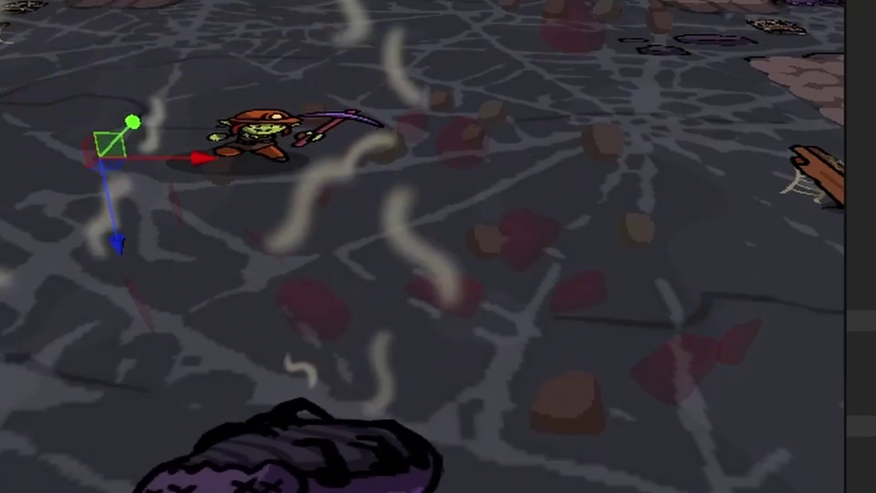
{"action": "key", "text": "a"}
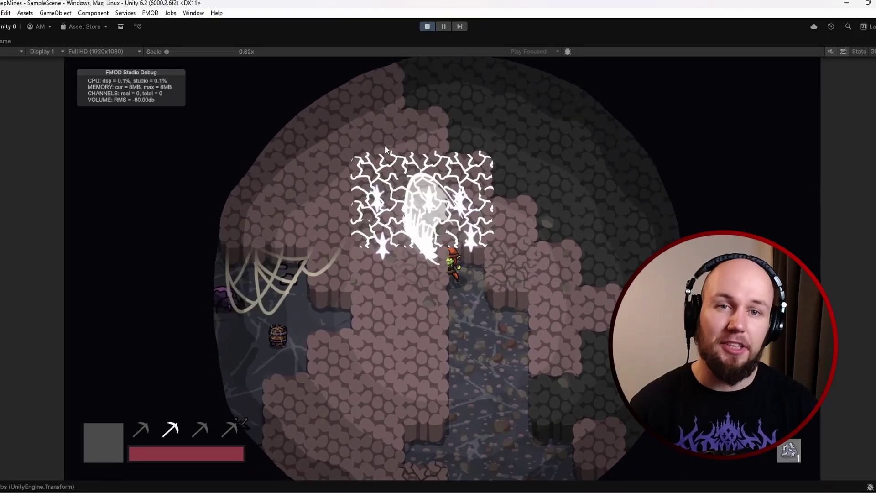
Mine the rock wall tiles above and to the left of the miner to test the wall-breaking effects.
{"action": "left_click", "coordinate": [379, 150]}
{"action": "key", "text": "w"}
{"action": "left_click", "coordinate": [371, 153]}
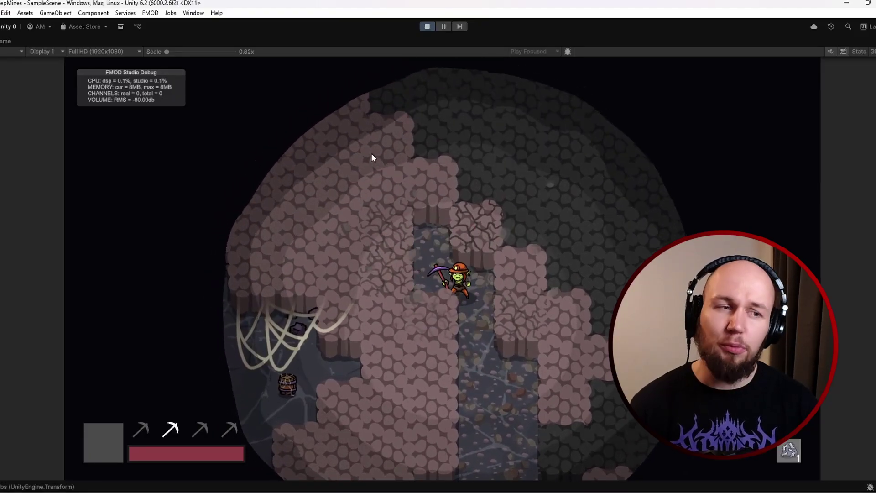
{"action": "key", "text": "a"}
{"action": "key", "text": "a"}
{"action": "left_click", "coordinate": [310, 169]}
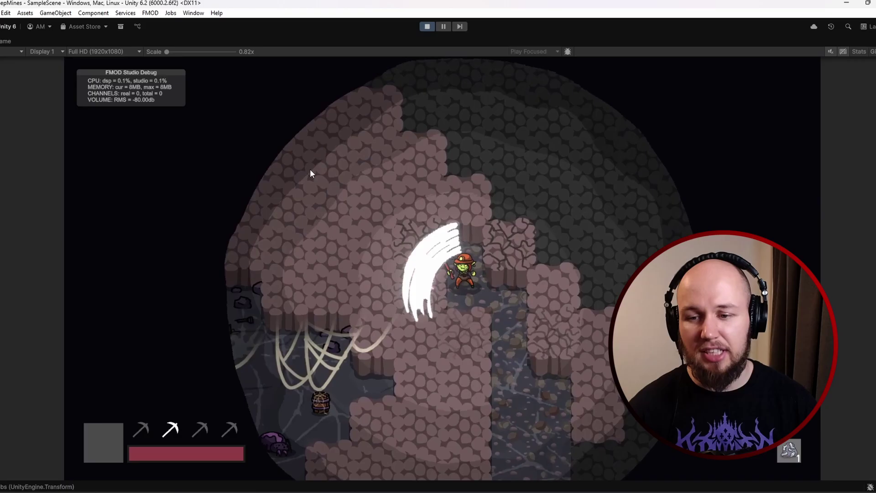
Tunnel further up and left through the rock above the spiderweb cave, striking several wall tiles at once.
{"action": "key", "text": "w"}
{"action": "left_click", "coordinate": [310, 178]}
{"action": "left_click", "coordinate": [308, 187]}
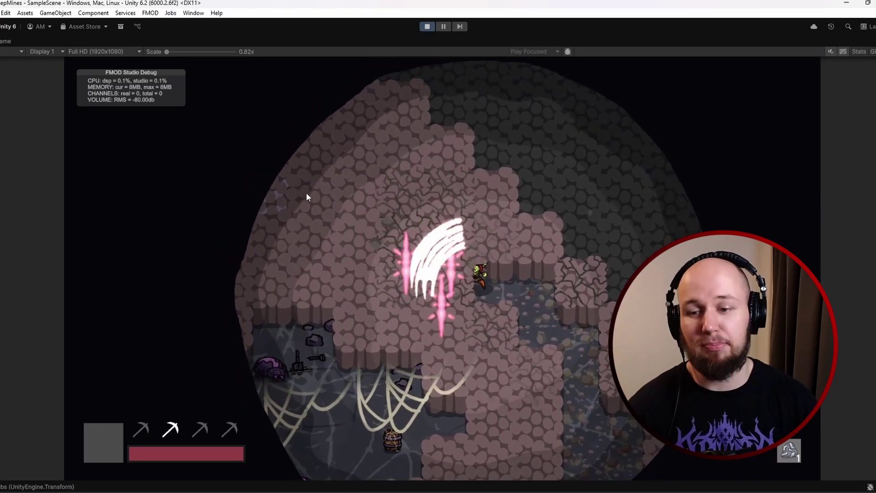
{"action": "key", "text": "a"}
{"action": "left_click", "coordinate": [322, 187]}
{"action": "key", "text": "a"}
{"action": "key", "text": "w"}
{"action": "left_click", "coordinate": [333, 201]}
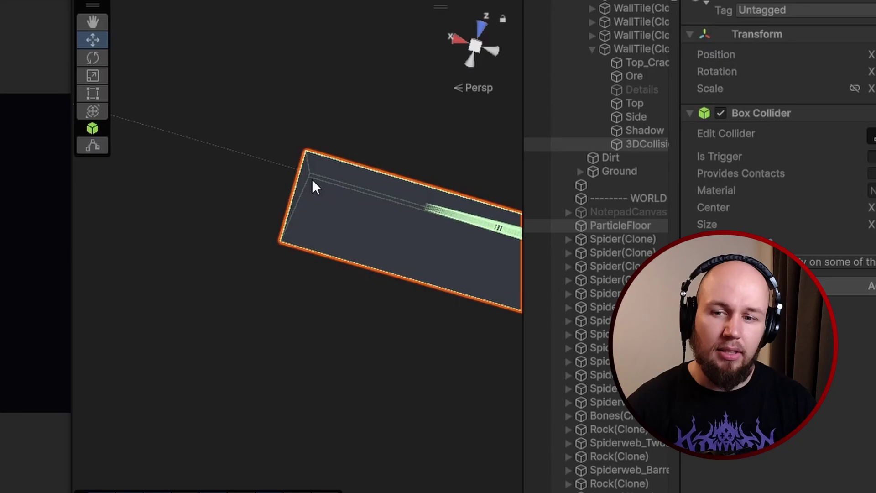
Examine the ParticleFloor collider plane in the Scene view from its edges and from above the level.
{"action": "scroll", "coordinate": [324, 213], "scroll_direction": "up", "scroll_amount": 3}
{"action": "middle_click_drag", "start_coordinate": [252, 242], "coordinate": [325, 307]}
{"action": "middle_click_drag", "start_coordinate": [366, 331], "coordinate": [421, 338]}
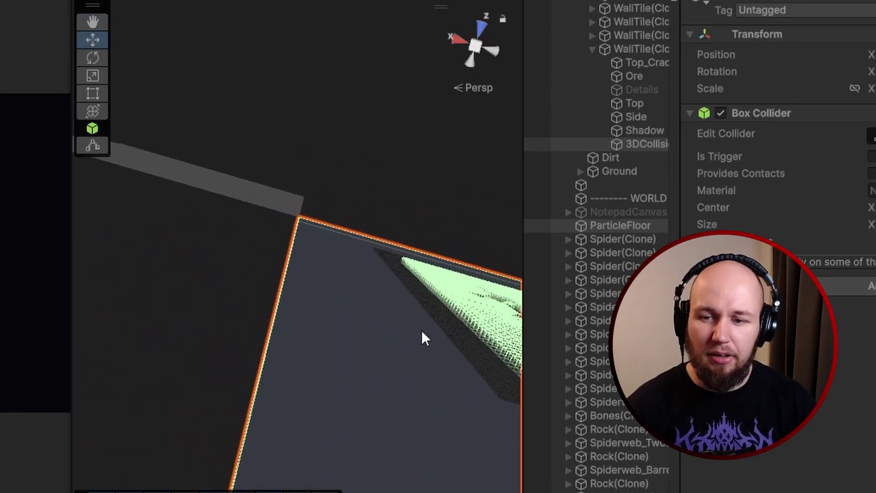
{"action": "right_click_drag", "start_coordinate": [303, 269], "coordinate": [346, 334]}
{"action": "left_click_drag", "start_coordinate": [346, 340], "coordinate": [653, 52], "text": "alt"}
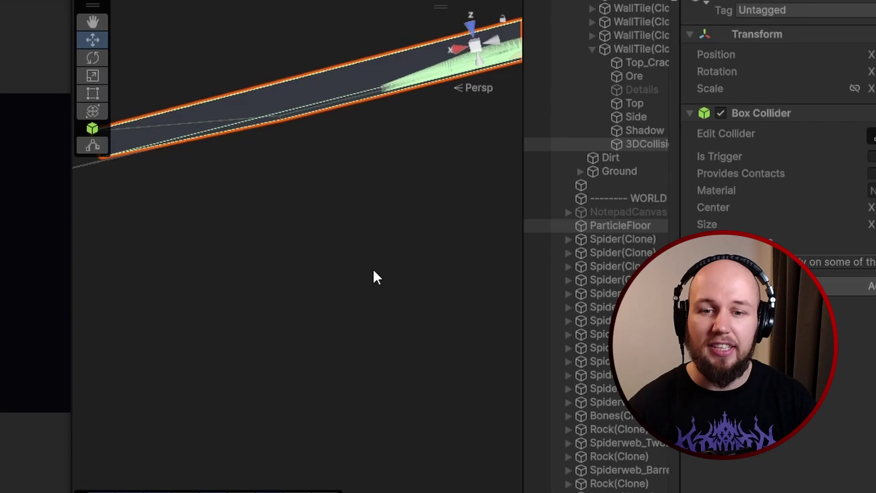
{"action": "middle_click_drag", "start_coordinate": [311, 221], "coordinate": [370, 203]}
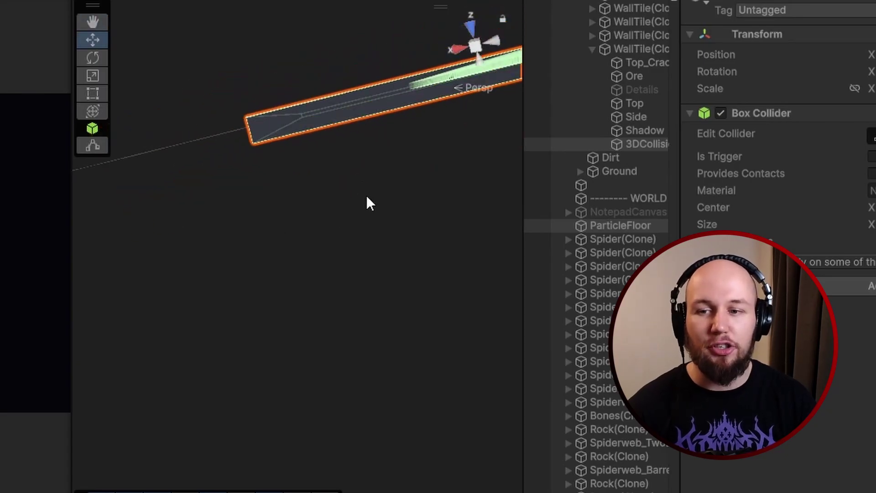
{"action": "mouse_move", "coordinate": [390, 122]}
{"action": "middle_mouse_down"}
{"action": "mouse_move", "coordinate": [346, 127]}
{"action": "mouse_move", "coordinate": [438, 100]}
{"action": "mouse_move", "coordinate": [429, 176]}
{"action": "mouse_move", "coordinate": [396, 203]}
{"action": "mouse_move", "coordinate": [333, 172]}
{"action": "middle_mouse_up"}
{"action": "scroll", "coordinate": [397, 203], "scroll_direction": "up", "scroll_amount": 3}
{"action": "middle_click_drag", "start_coordinate": [442, 132], "coordinate": [150, 365]}
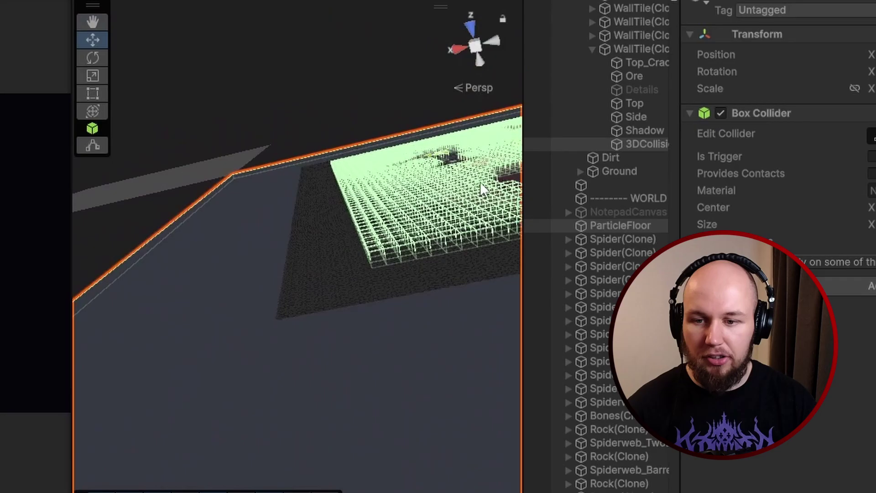
Examine the 3D box colliders of the wall tiles, up close around the cave and from farther away.
{"action": "middle_click_drag", "start_coordinate": [481, 188], "coordinate": [230, 402]}
{"action": "right_click_drag", "start_coordinate": [230, 403], "coordinate": [370, 274]}
{"action": "left_click_drag", "start_coordinate": [369, 273], "coordinate": [292, 249], "text": "alt"}
{"action": "right_click_drag", "start_coordinate": [292, 249], "coordinate": [321, 319]}
{"action": "middle_click_drag", "start_coordinate": [332, 201], "coordinate": [385, 441]}
{"action": "middle_click_drag", "start_coordinate": [347, 187], "coordinate": [429, 366]}
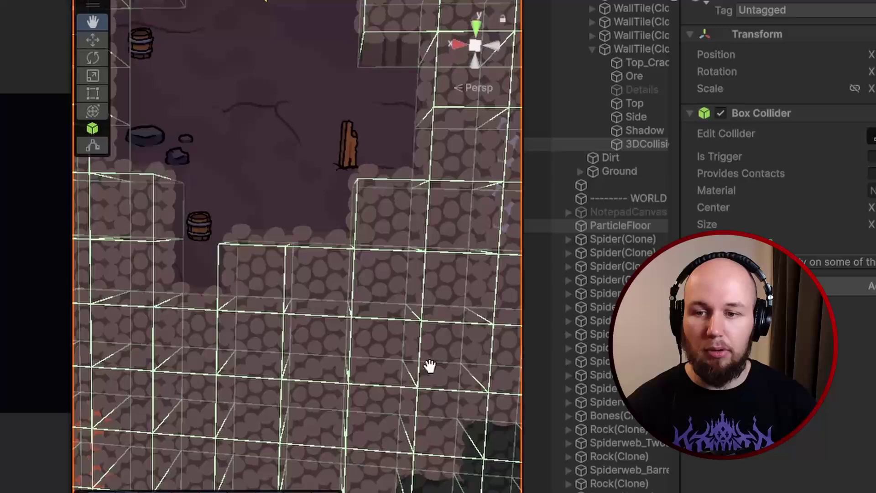
{"action": "right_click_drag", "start_coordinate": [428, 365], "coordinate": [380, 176]}
{"action": "middle_click_drag", "start_coordinate": [349, 266], "coordinate": [399, 180]}
{"action": "scroll", "coordinate": [389, 183], "scroll_direction": "down", "scroll_amount": 12}
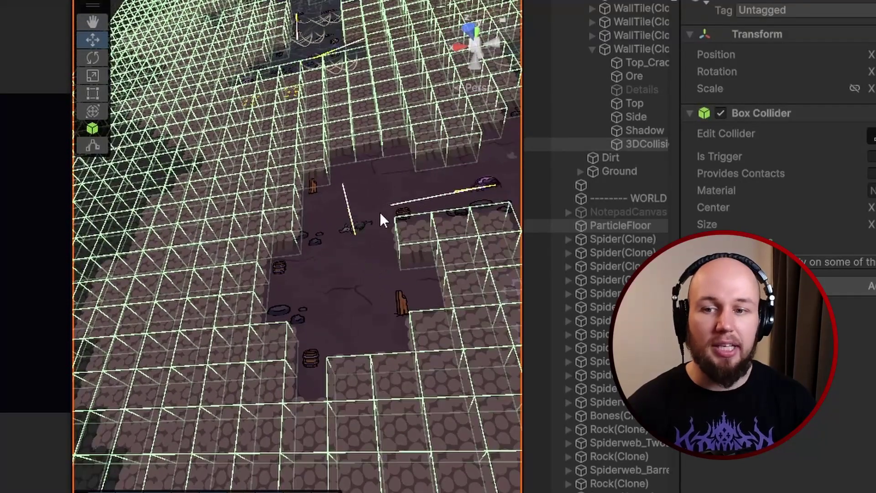
{"action": "scroll", "coordinate": [348, 231], "scroll_direction": "down", "scroll_amount": 10}
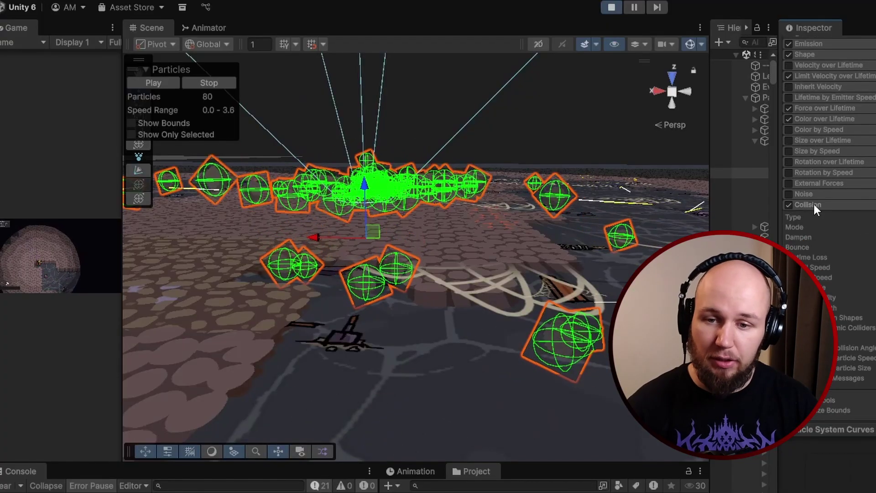
Select the Rocks_Flying_1 particle system and view the flying rocks over the cave without collision outlines.
{"action": "scroll", "coordinate": [815, 204], "scroll_direction": "up", "scroll_amount": 3}
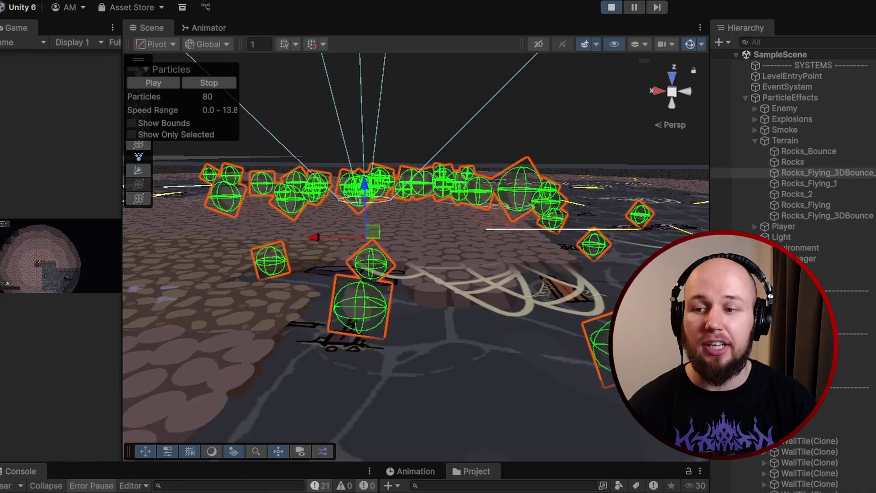
{"action": "middle_click_drag", "start_coordinate": [631, 263], "coordinate": [631, 205]}
{"action": "left_click", "coordinate": [794, 183]}
{"action": "middle_click_drag", "start_coordinate": [675, 162], "coordinate": [458, 201]}
{"action": "scroll", "coordinate": [464, 250], "scroll_direction": "up", "scroll_amount": 3}
{"action": "scroll", "coordinate": [500, 249], "scroll_direction": "down", "scroll_amount": 5}
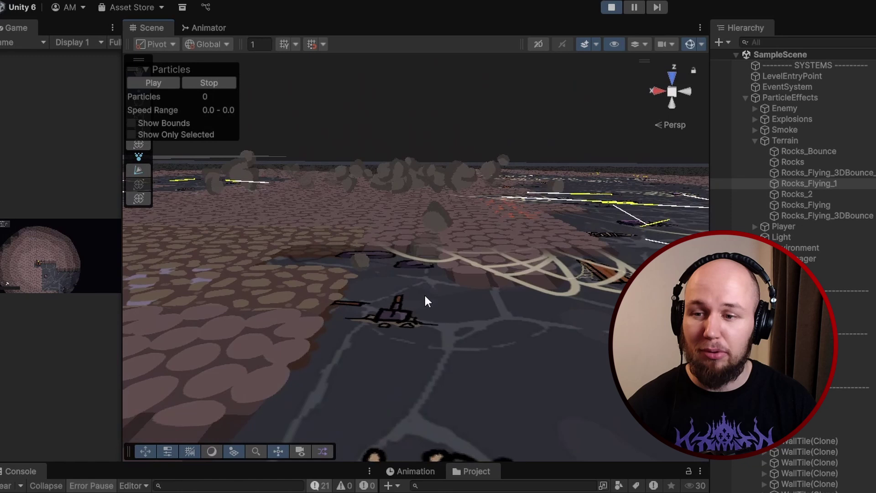
Examine from a raised angle how the flying rock particles spread over the wall tops and cave floor.
{"action": "middle_click_drag", "start_coordinate": [425, 295], "coordinate": [450, 306]}
{"action": "right_click_drag", "start_coordinate": [450, 307], "coordinate": [459, 329]}
{"action": "middle_click_drag", "start_coordinate": [458, 329], "coordinate": [449, 383]}
{"action": "right_click_drag", "start_coordinate": [450, 383], "coordinate": [451, 357]}
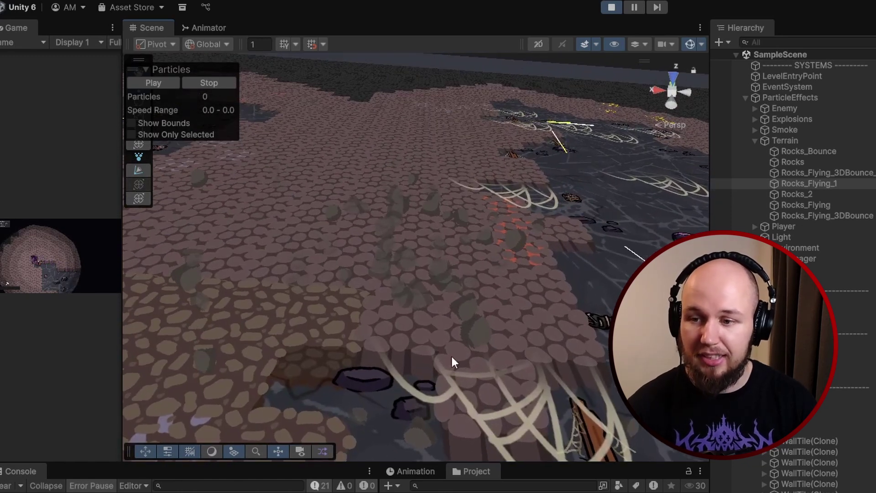
{"action": "scroll", "coordinate": [587, 330], "scroll_direction": "down", "scroll_amount": 10}
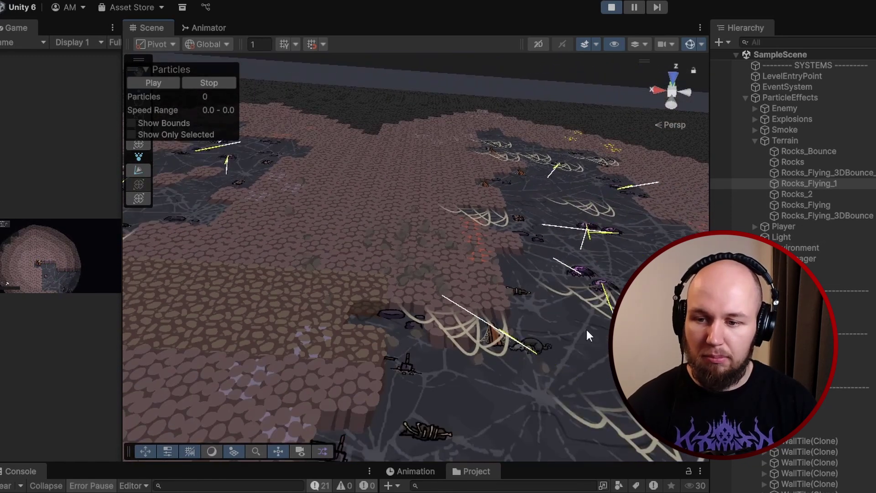
{"action": "scroll", "coordinate": [623, 279], "scroll_direction": "down", "scroll_amount": 3}
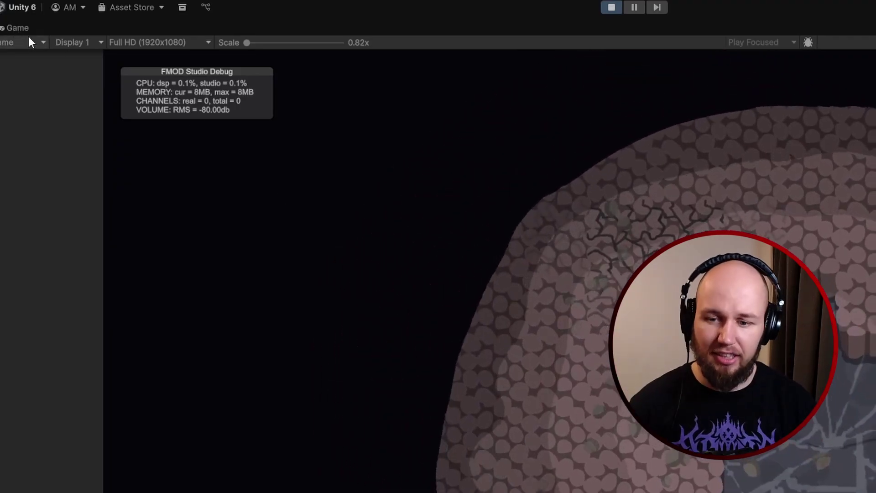
Restore the split Game and Scene layout and examine the 3D-bouncing rock particles side-on against the wall tops.
{"action": "double_click", "coordinate": [28, 33]}
{"action": "key", "text": "2"}
{"action": "scroll", "coordinate": [390, 254], "scroll_direction": "up", "scroll_amount": 4}
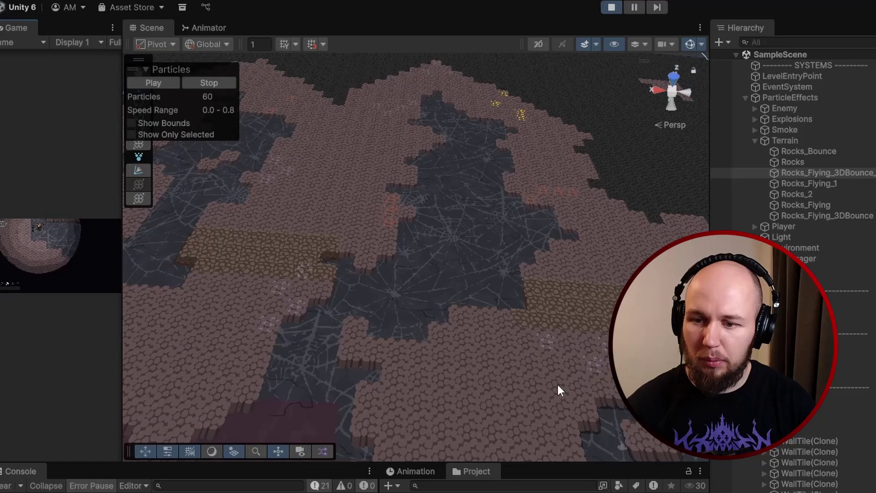
{"action": "left_click_drag", "start_coordinate": [557, 387], "coordinate": [287, 238], "text": "alt"}
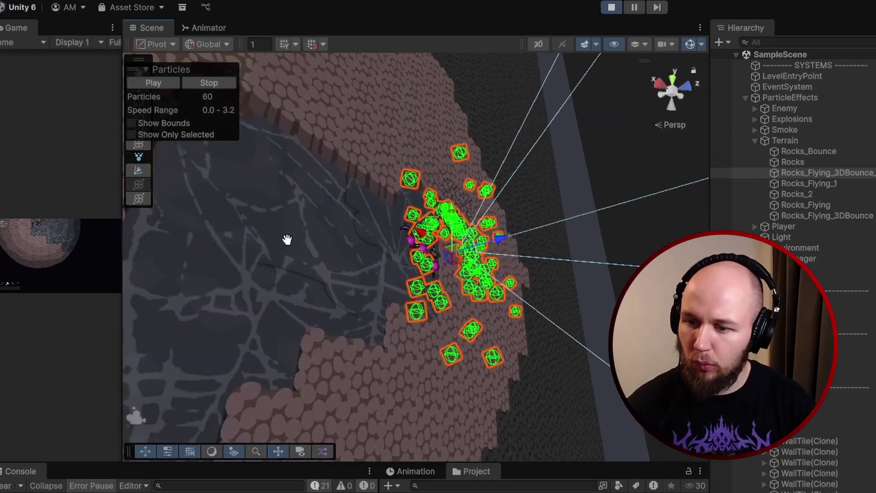
{"action": "scroll", "coordinate": [527, 304], "scroll_direction": "up", "scroll_amount": 2}
{"action": "left_click_drag", "start_coordinate": [527, 299], "coordinate": [582, 247], "text": "alt"}
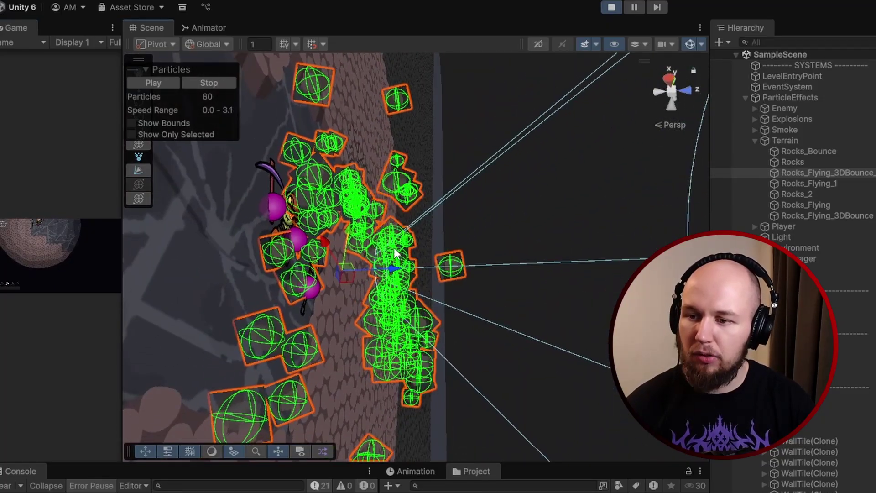
{"action": "middle_click_drag", "start_coordinate": [409, 233], "coordinate": [509, 167]}
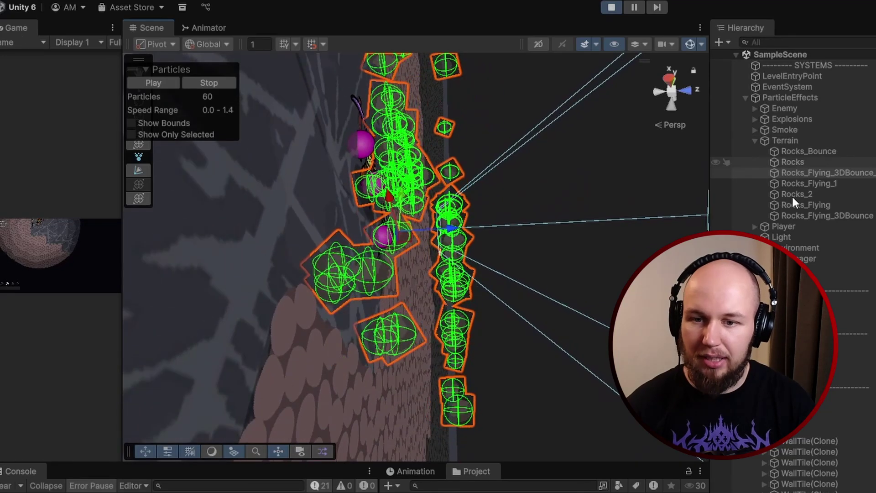
Examine the game camera's view volume and the rock particles from the side, ending on a front view of the miner.
{"action": "scroll", "coordinate": [542, 298], "scroll_direction": "down", "scroll_amount": 12}
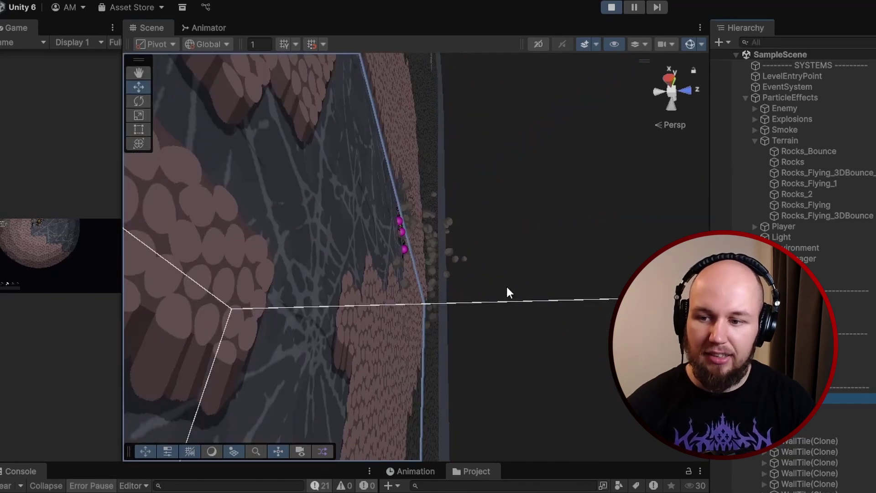
{"action": "middle_click_drag", "start_coordinate": [509, 269], "coordinate": [315, 356]}
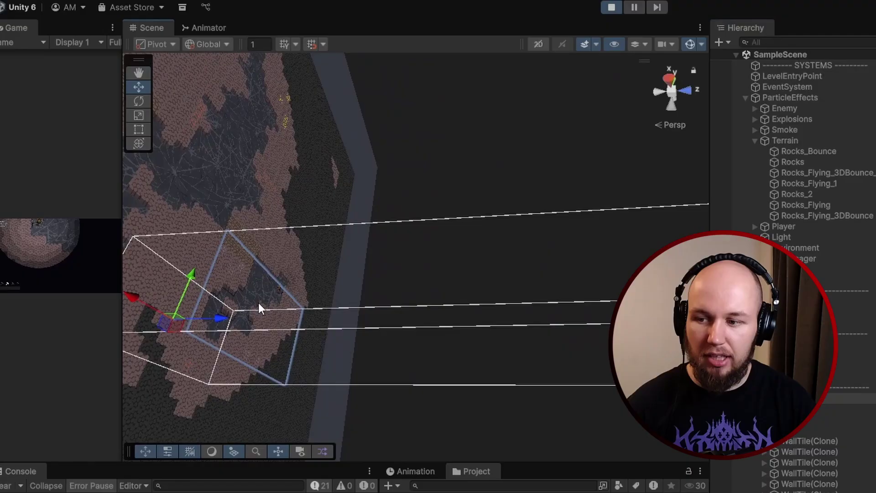
{"action": "scroll", "coordinate": [258, 307], "scroll_direction": "up", "scroll_amount": 5}
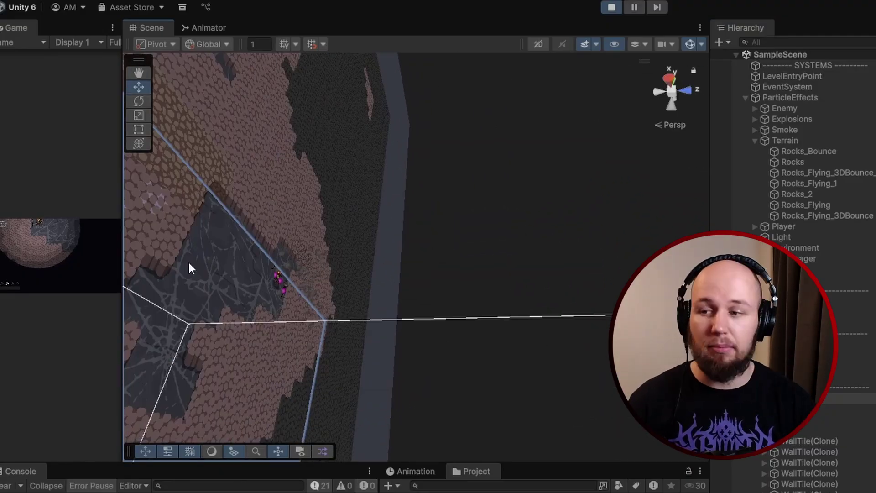
{"action": "scroll", "coordinate": [191, 267], "scroll_direction": "up", "scroll_amount": 6}
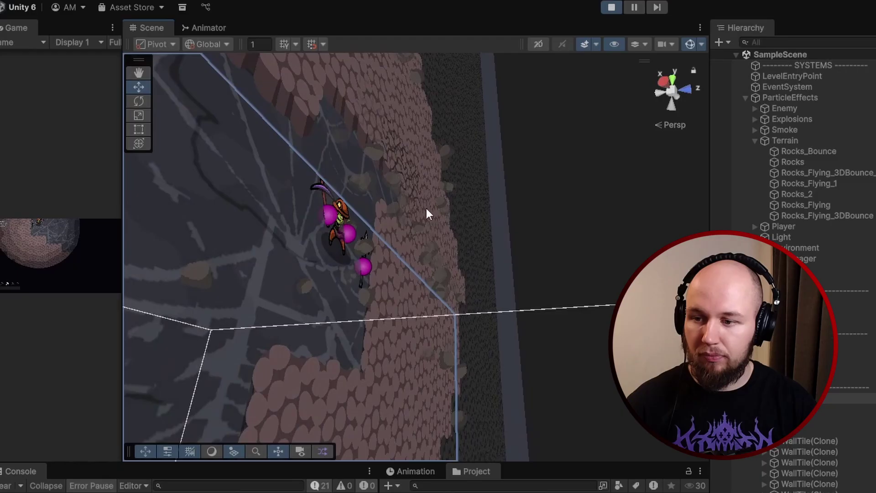
{"action": "left_click_drag", "start_coordinate": [426, 208], "coordinate": [557, 309], "text": "alt"}
{"action": "middle_click_drag", "start_coordinate": [560, 273], "coordinate": [559, 272]}
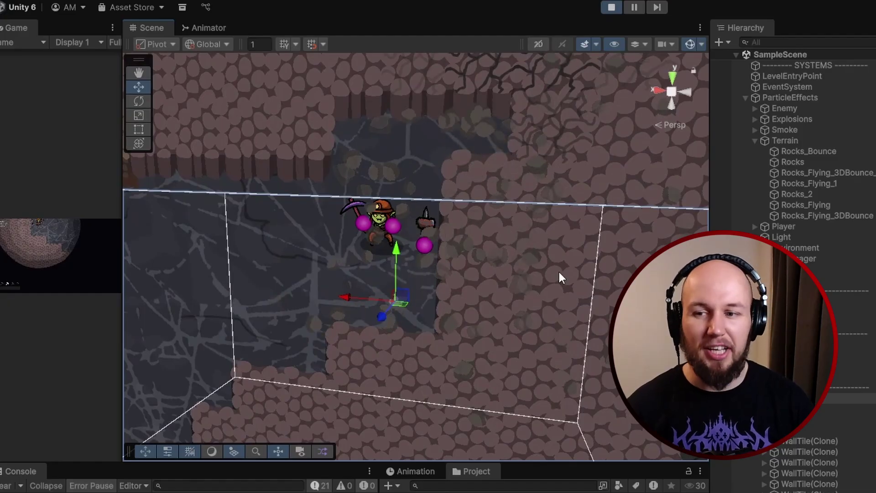
Maximize the Game view to check the rock effect, restore the split layout, and compare it in the Scene view.
{"action": "double_click", "coordinate": [8, 27]}
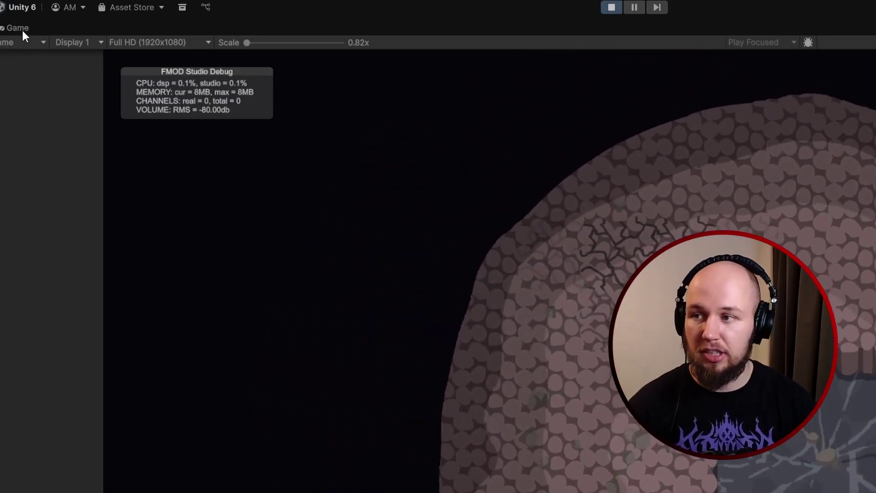
{"action": "double_click", "coordinate": [19, 28]}
{"action": "scroll", "coordinate": [587, 271], "scroll_direction": "up", "scroll_amount": 5}
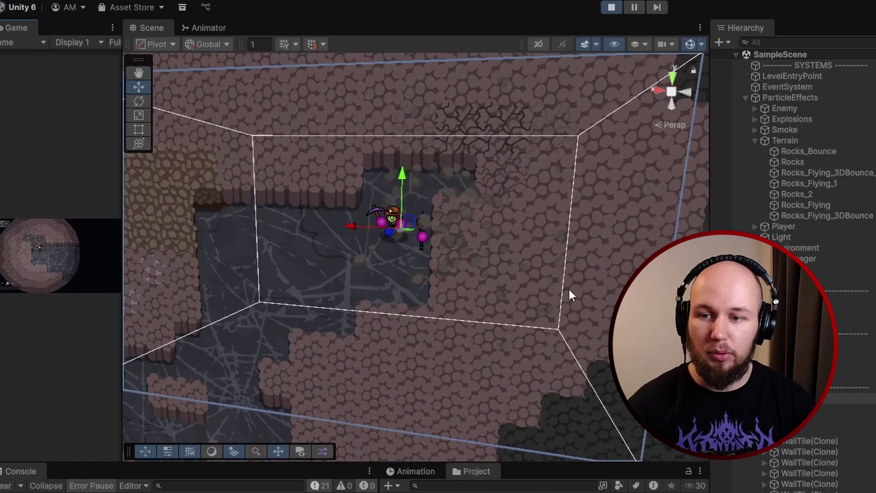
{"action": "key", "text": "w"}
{"action": "scroll", "coordinate": [544, 274], "scroll_direction": "up", "scroll_amount": 5}
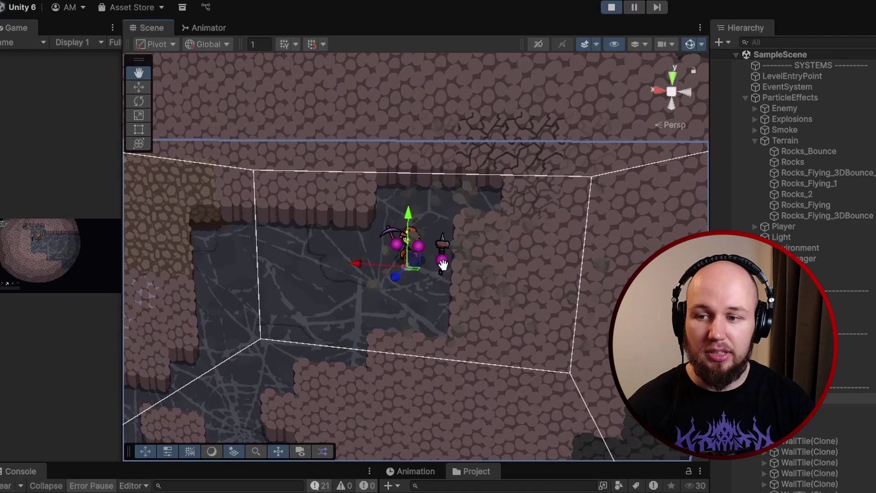
Examine up close how the flying rock particles spread around the miner and over the neighbouring wall tops in the Scene view.
{"action": "scroll", "coordinate": [499, 219], "scroll_direction": "up", "scroll_amount": 5}
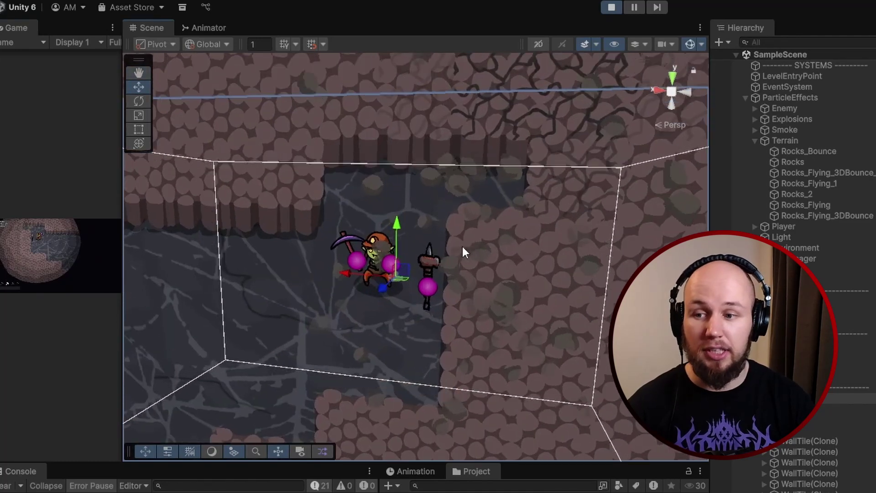
{"action": "scroll", "coordinate": [332, 295], "scroll_direction": "down", "scroll_amount": 3}
{"action": "middle_click_drag", "start_coordinate": [390, 291], "coordinate": [364, 244]}
{"action": "scroll", "coordinate": [434, 238], "scroll_direction": "up", "scroll_amount": 5}
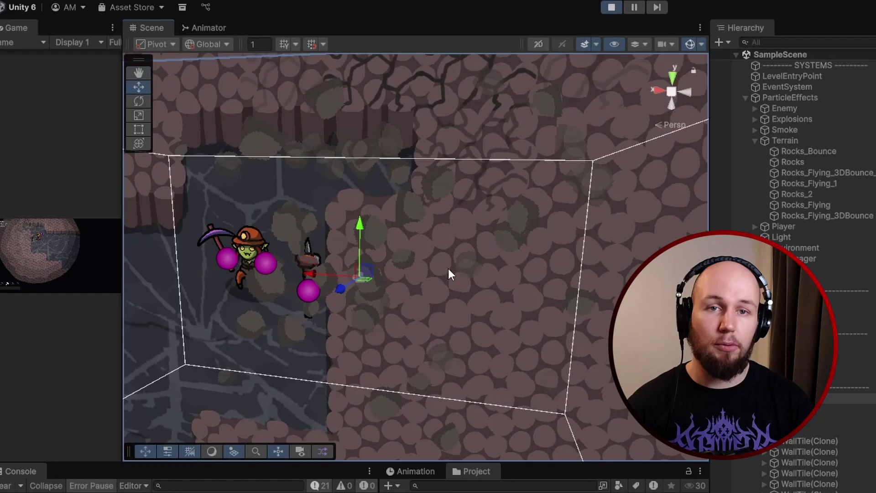
{"action": "scroll", "coordinate": [449, 274], "scroll_direction": "down", "scroll_amount": 2}
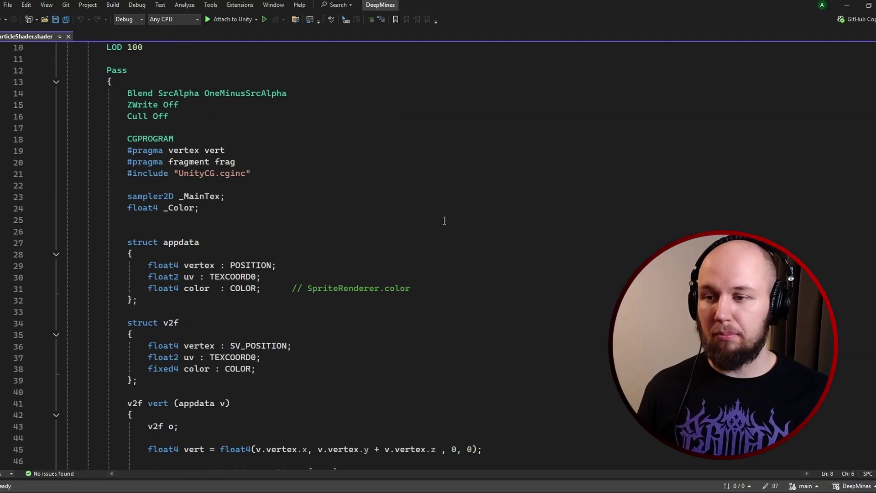
Switch to the particle shader code and highlight the vert assignment that adds v.vertex.z to v.vertex.y in the vertex function.
{"action": "scroll", "coordinate": [326, 130], "scroll_direction": "down", "scroll_amount": 6}
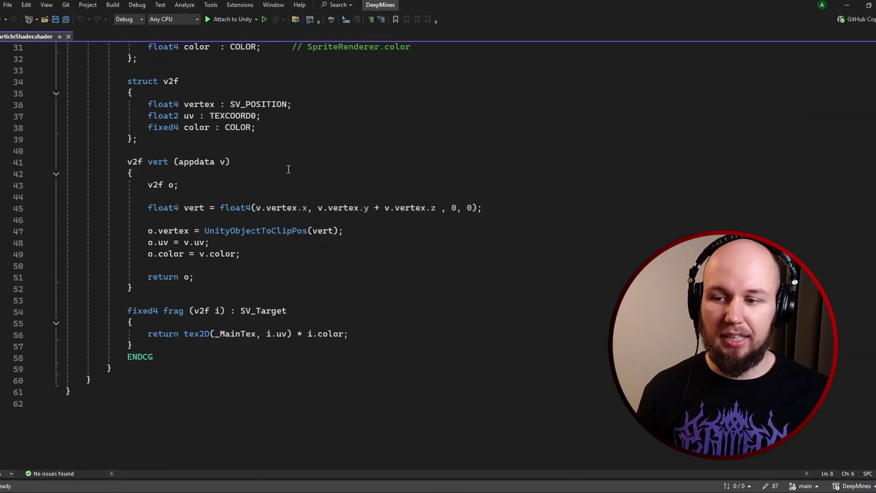
{"action": "left_click", "coordinate": [209, 208]}
{"action": "left_click", "coordinate": [267, 208]}
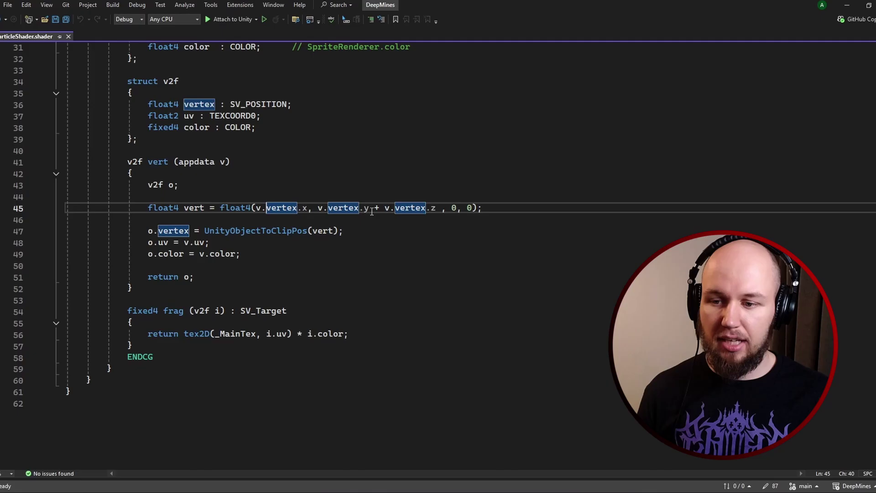
{"action": "left_click_drag", "start_coordinate": [442, 209], "coordinate": [563, 206]}
{"action": "left_click", "coordinate": [390, 208]}
{"action": "left_click_drag", "start_coordinate": [509, 207], "coordinate": [150, 209]}
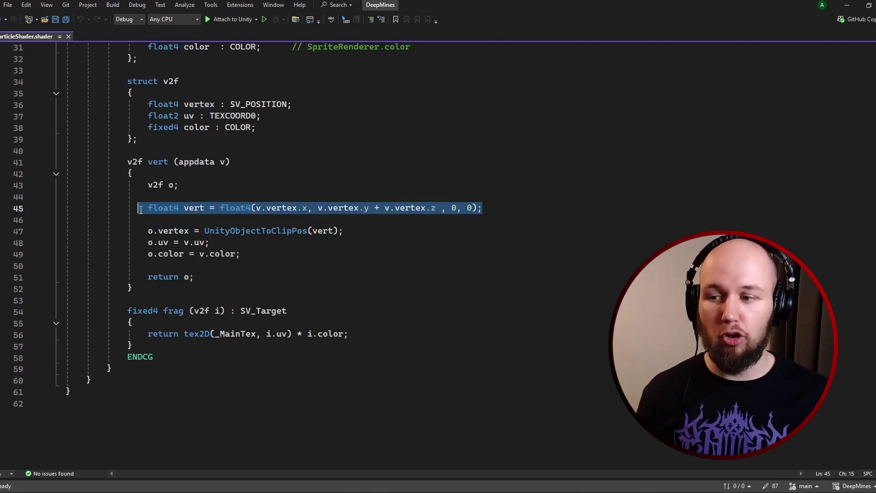
Examine the UnityObjectToClipPos call and highlight the v.vertex.z and v.vertex.y terms of the flattened vertex position.
{"action": "left_click", "coordinate": [269, 208]}
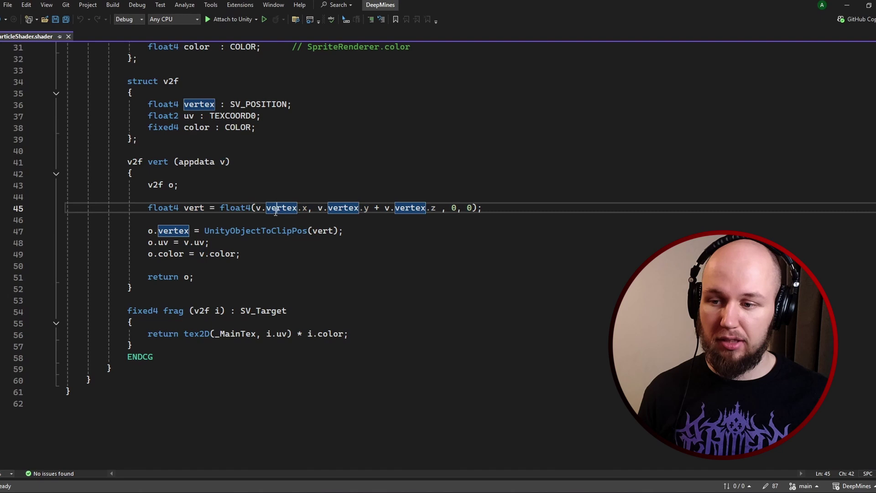
{"action": "left_click", "coordinate": [294, 231]}
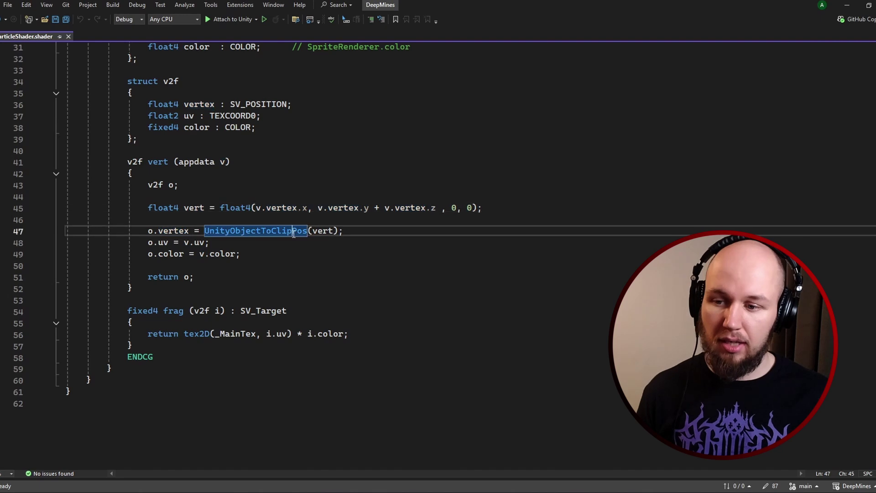
{"action": "left_click", "coordinate": [378, 209]}
{"action": "left_click_drag", "start_coordinate": [395, 209], "coordinate": [440, 209]}
{"action": "left_click_drag", "start_coordinate": [373, 208], "coordinate": [314, 209]}
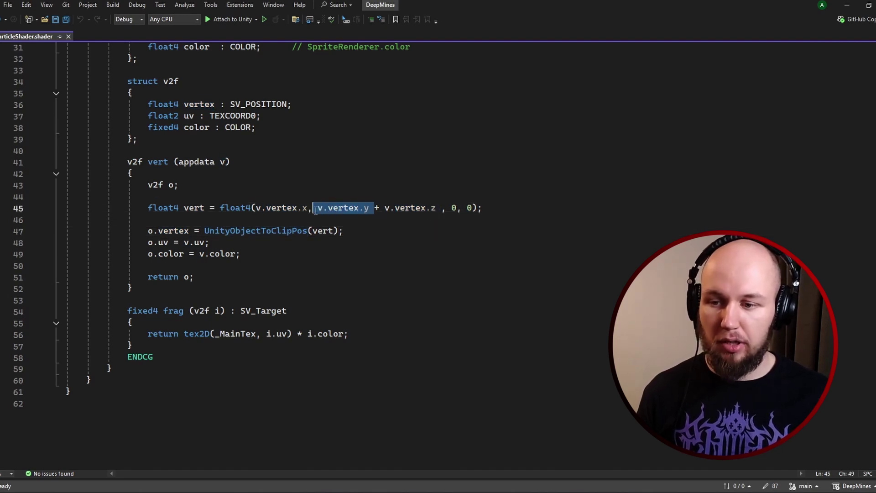
{"action": "left_click", "coordinate": [398, 161]}
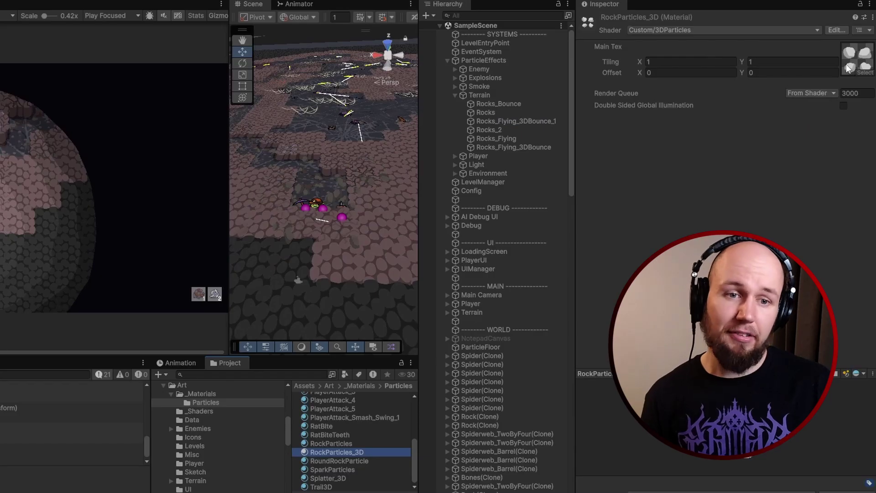
Switch to Unity, locate the RockParticles_3D material's main texture in the project, and play the Rocks_Flying_3DBounce_1 particles in the Scene view.
{"action": "left_click", "coordinate": [851, 59]}
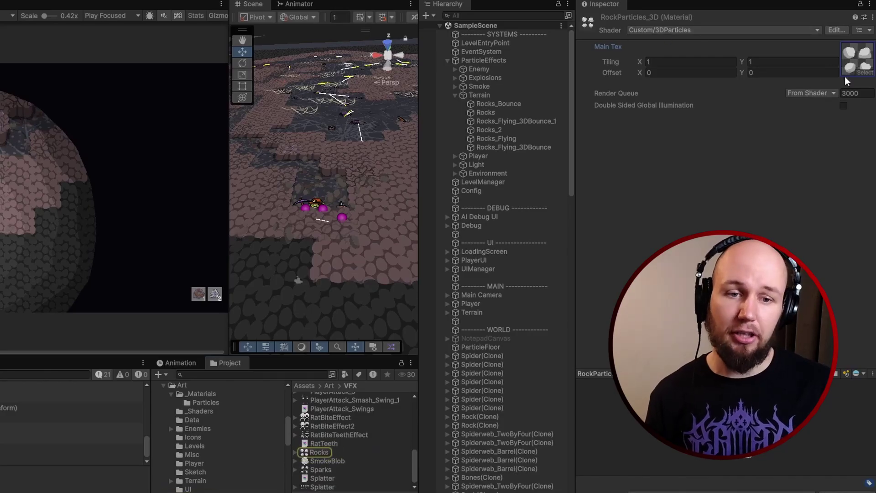
{"action": "left_click", "coordinate": [521, 125]}
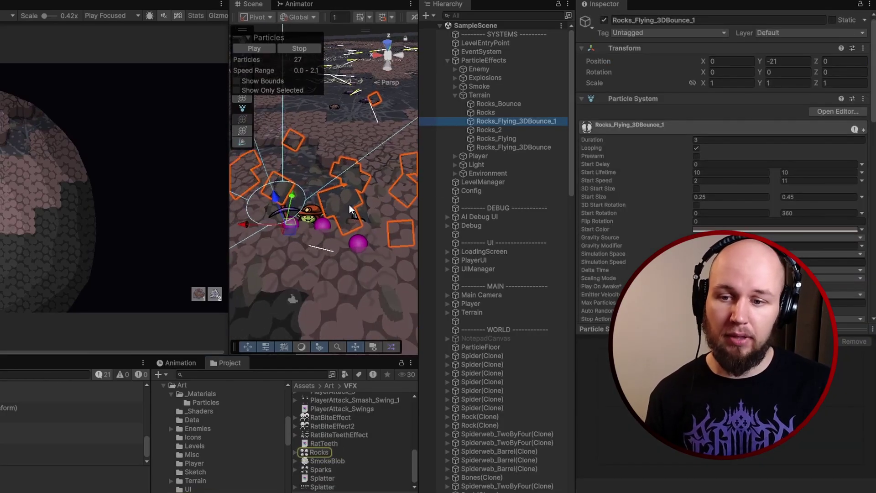
{"action": "scroll", "coordinate": [596, 165], "scroll_direction": "down", "scroll_amount": 10}
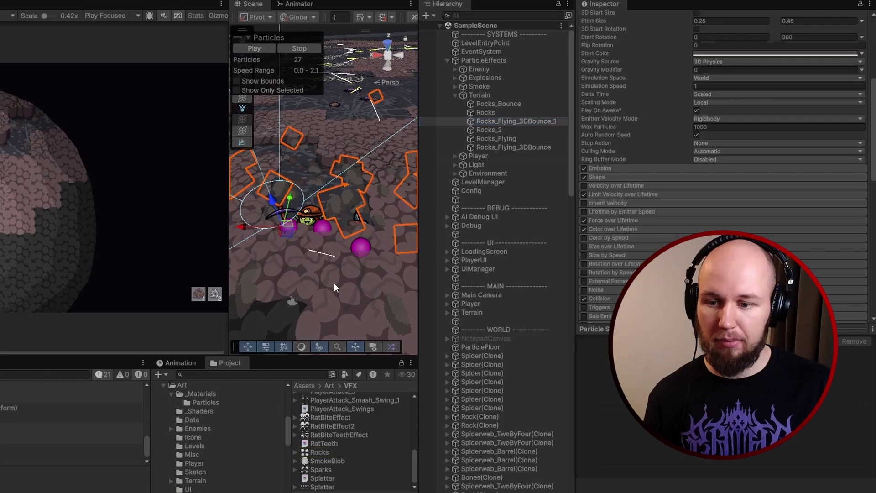
{"action": "left_click", "coordinate": [255, 48]}
{"action": "scroll", "coordinate": [359, 209], "scroll_direction": "down", "scroll_amount": 5}
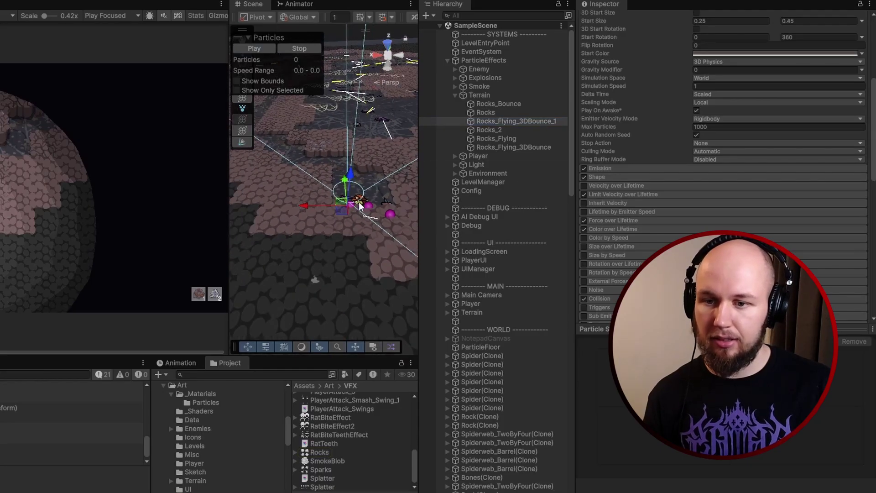
{"action": "scroll", "coordinate": [347, 203], "scroll_direction": "up", "scroll_amount": 4}
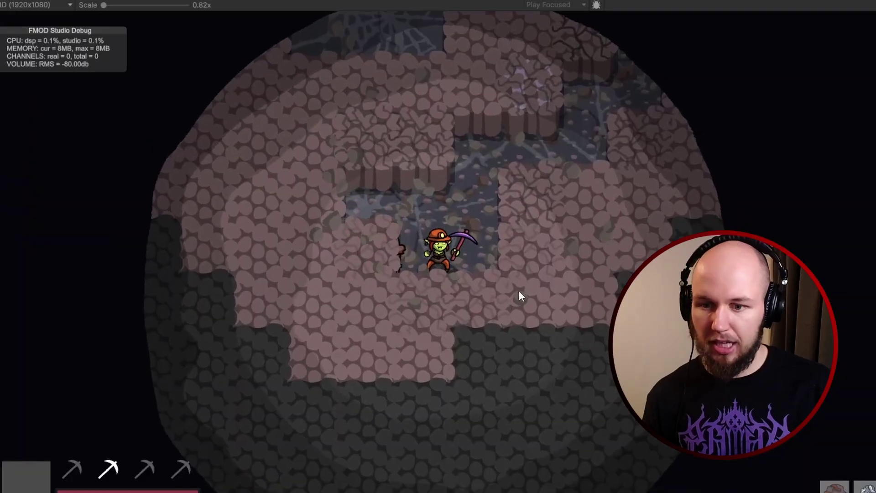
Walk the miner back and forth through the tunnel in the maximized Game view to check the bouncing rock debris.
{"action": "key", "text": "a"}
{"action": "key", "text": "w"}
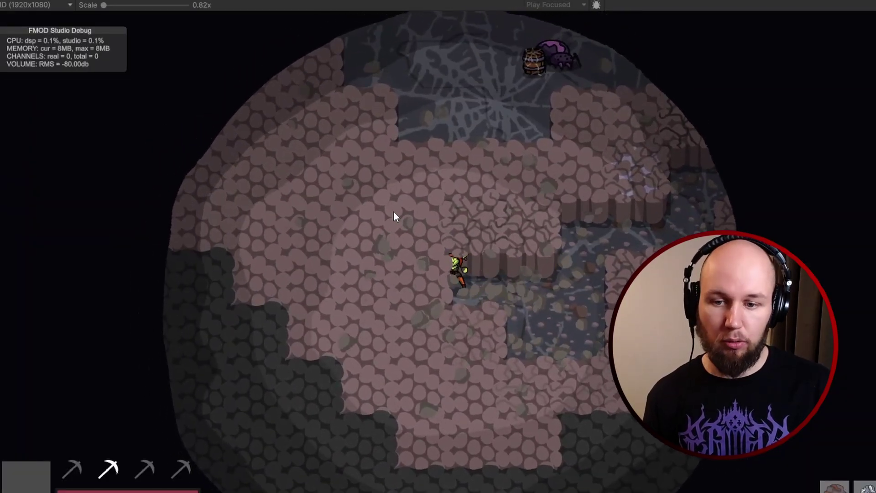
{"action": "key", "text": "d"}
{"action": "key", "text": "s"}
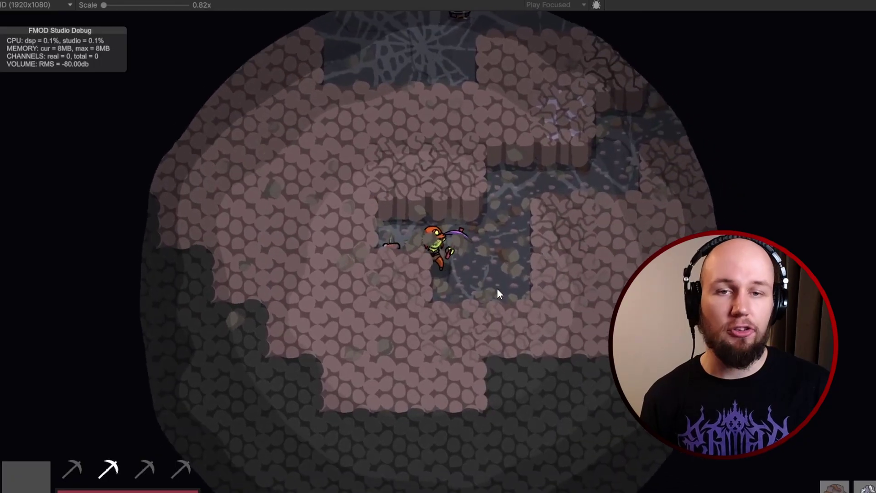
{"action": "key", "text": "a"}
{"action": "left_click", "coordinate": [444, 273]}
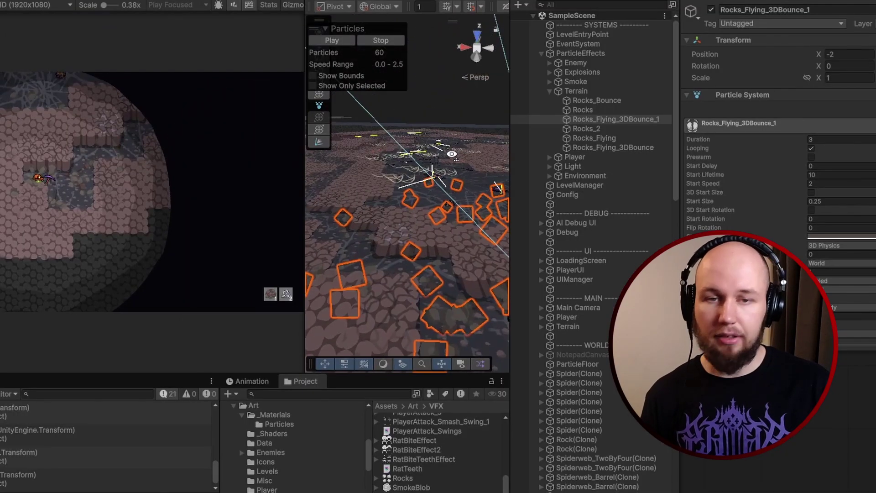
Examine the outlined rock particles side-on and face-on, and maximize the Scene view to inspect them around the miner.
{"action": "middle_click_drag", "start_coordinate": [467, 73], "coordinate": [436, 100]}
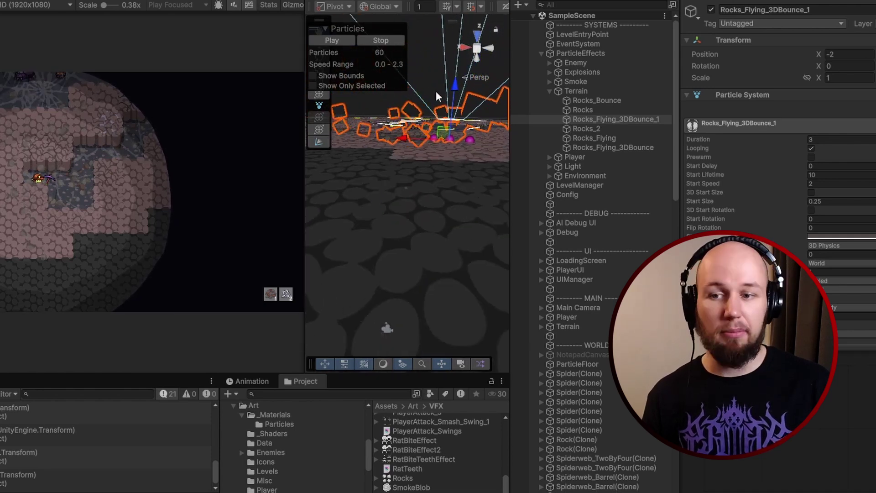
{"action": "left_click", "coordinate": [477, 36]}
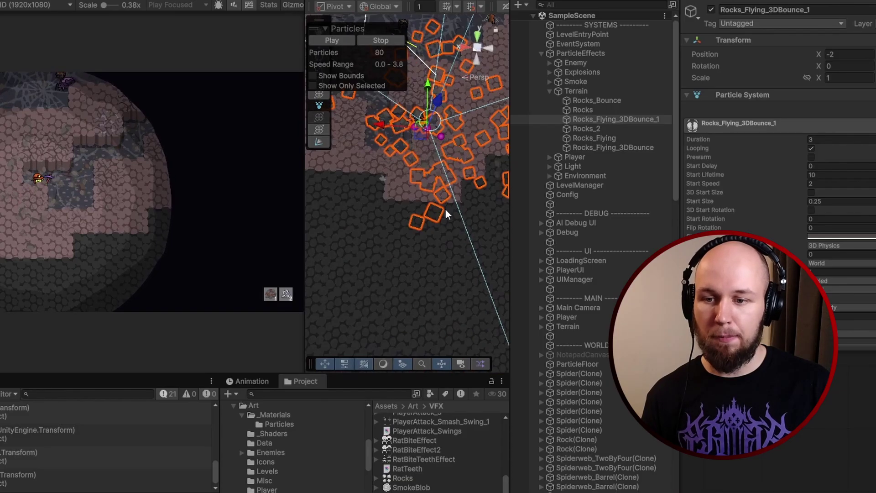
{"action": "middle_click_drag", "start_coordinate": [421, 267], "coordinate": [424, 243]}
{"action": "scroll", "coordinate": [425, 209], "scroll_direction": "up", "scroll_amount": 4}
{"action": "middle_click_drag", "start_coordinate": [424, 174], "coordinate": [410, 213]}
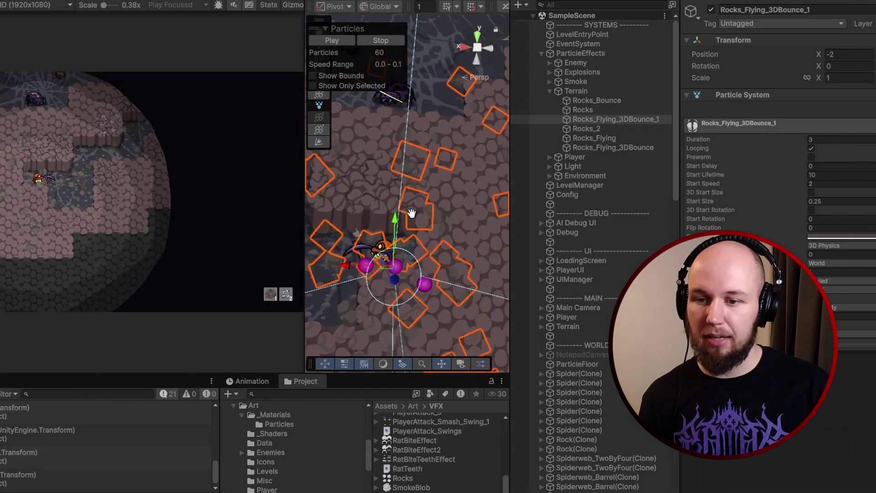
{"action": "key", "text": "shift+space"}
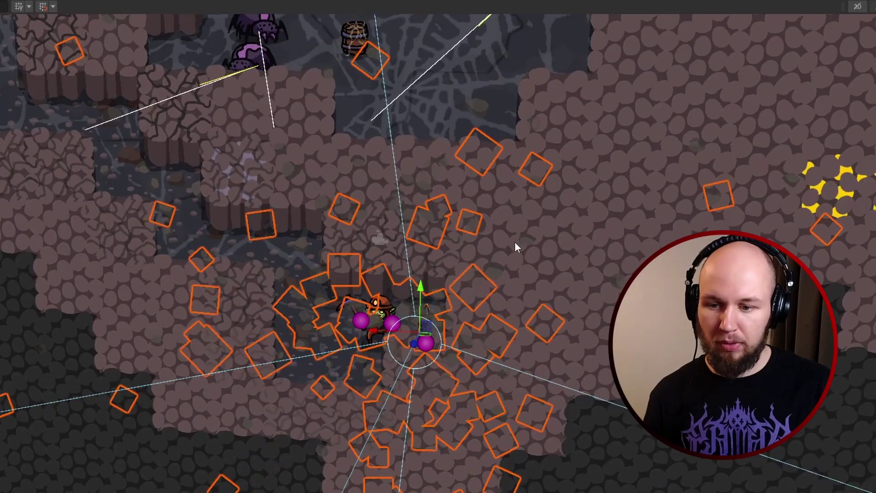
{"action": "scroll", "coordinate": [493, 228], "scroll_direction": "up", "scroll_amount": 4}
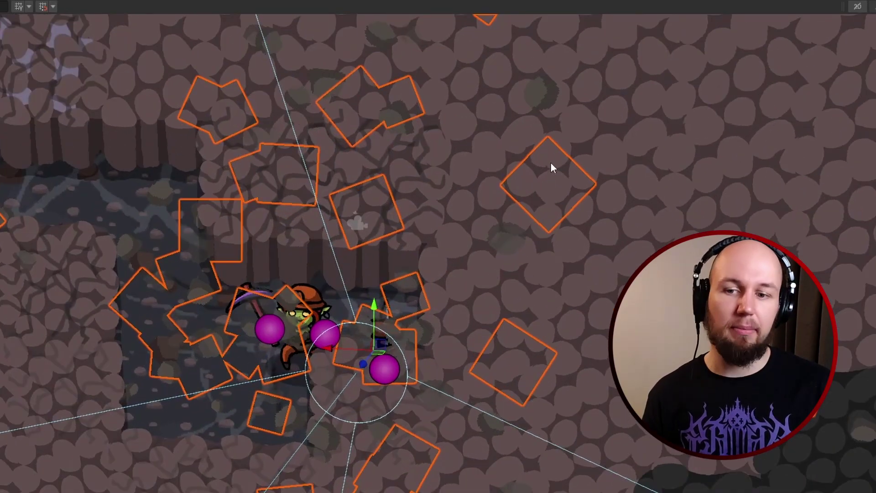
{"action": "scroll", "coordinate": [552, 186], "scroll_direction": "down", "scroll_amount": 6}
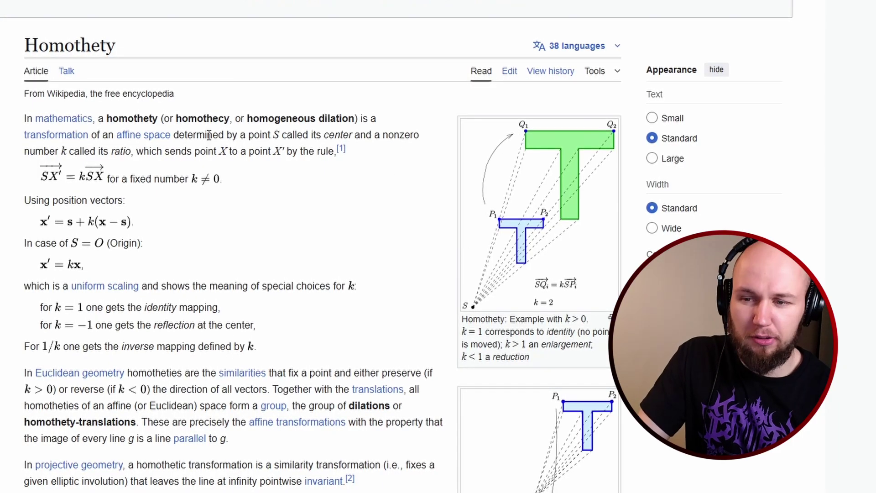
Switch to the Wikipedia article on homothety and highlight its opening definition.
{"action": "triple_click", "coordinate": [237, 122]}
{"action": "left_click", "coordinate": [238, 122]}
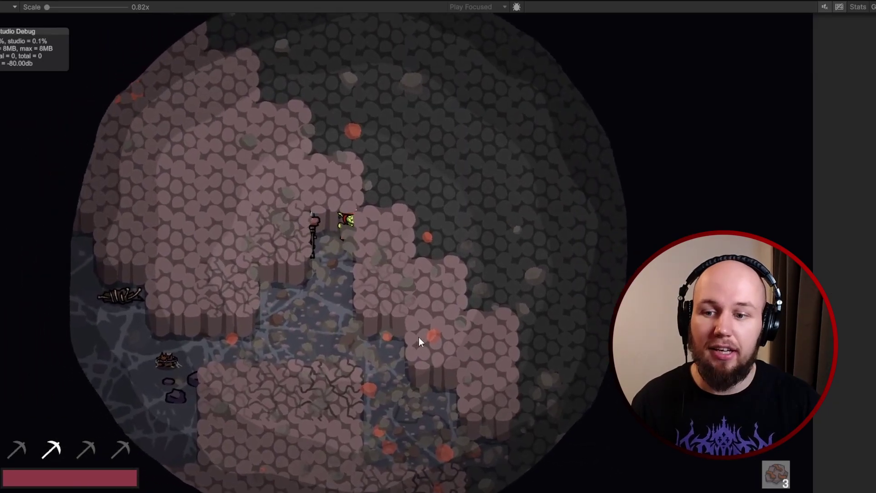
Switch to the running game in Unity, smash the wall tiles beside the miner, and run down through the opened cave.
{"action": "key", "text": "s"}
{"action": "left_click", "coordinate": [473, 306]}
{"action": "left_click", "coordinate": [491, 312]}
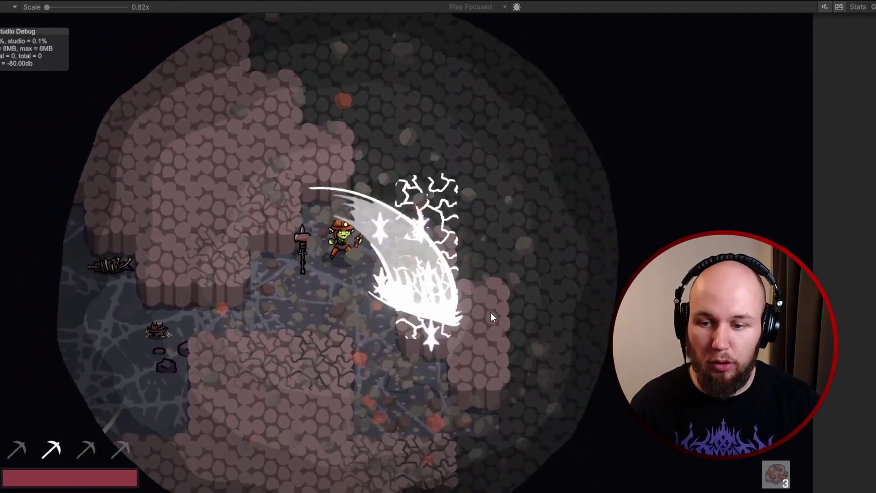
{"action": "key", "text": "d"}
{"action": "key", "text": "w"}
{"action": "key", "text": "s"}
{"action": "left_click", "coordinate": [332, 394]}
{"action": "left_click", "coordinate": [369, 423]}
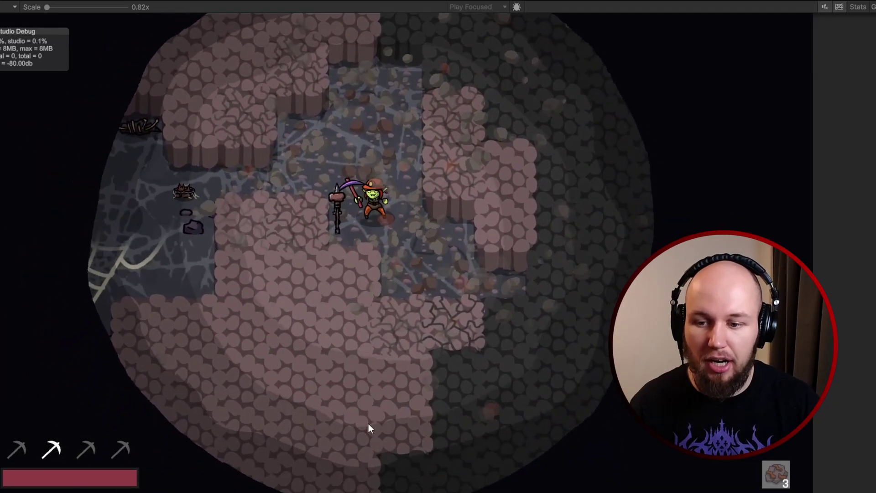
Dig the miner down and to the left into the wall tiles below the cave.
{"action": "left_click", "coordinate": [345, 422]}
{"action": "key", "text": "s"}
{"action": "key", "text": "a"}
{"action": "left_click", "coordinate": [253, 373]}
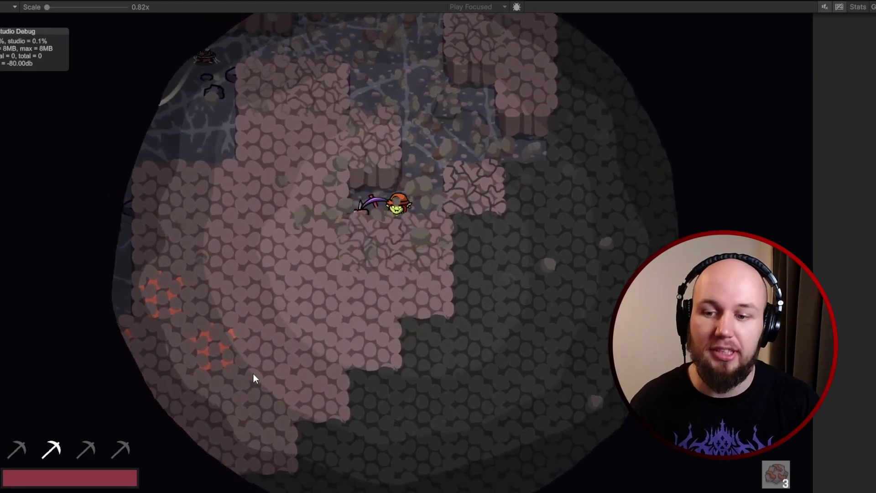
{"action": "left_click", "coordinate": [251, 373]}
{"action": "left_click", "coordinate": [251, 375]}
{"action": "key", "text": "s"}
{"action": "key", "text": "a"}
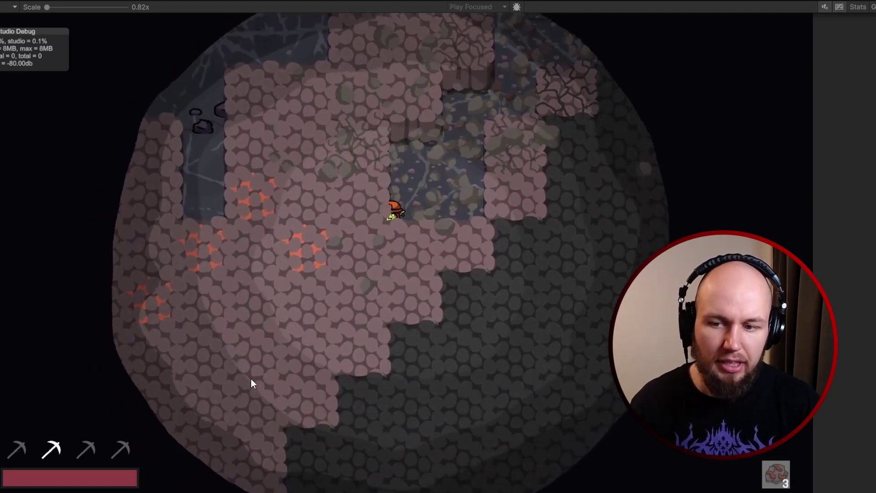
Tunnel the miner towards the orange ore tiles and mine the ore beside the tunnel.
{"action": "left_click", "coordinate": [251, 378]}
{"action": "left_click", "coordinate": [256, 362]}
{"action": "key", "text": "s"}
{"action": "key", "text": "a"}
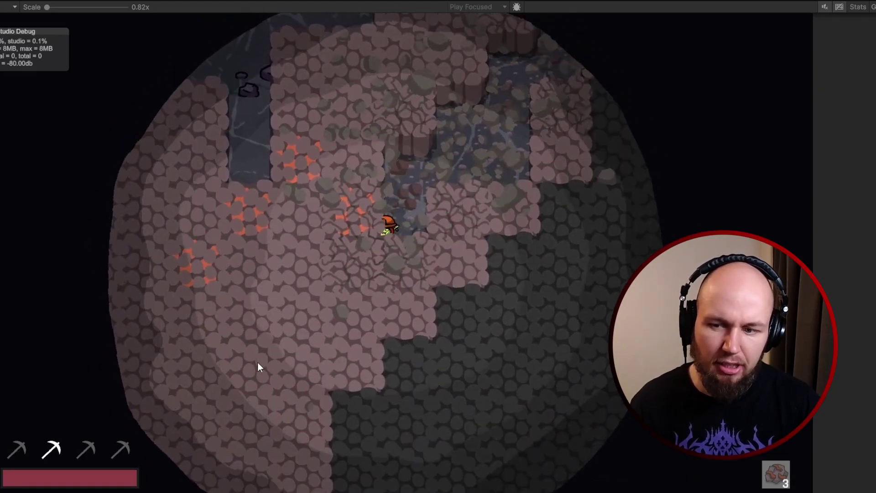
{"action": "left_click", "coordinate": [258, 360]}
{"action": "key", "text": "s"}
{"action": "key", "text": "a"}
{"action": "left_click", "coordinate": [208, 316]}
{"action": "left_click", "coordinate": [221, 259]}
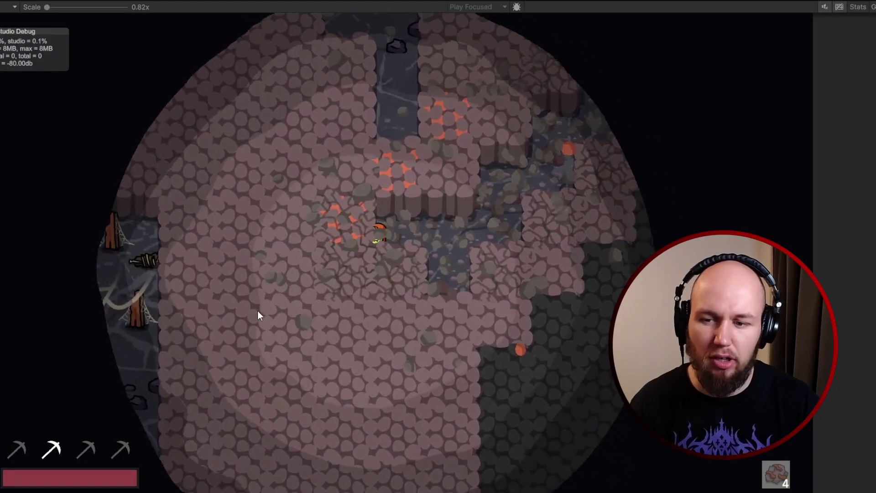
Mine the remaining orange ore tile beside the miner and dig downward through the large wall block.
{"action": "key", "text": "s"}
{"action": "key", "text": "a"}
{"action": "left_click", "coordinate": [279, 326]}
{"action": "left_click", "coordinate": [322, 365]}
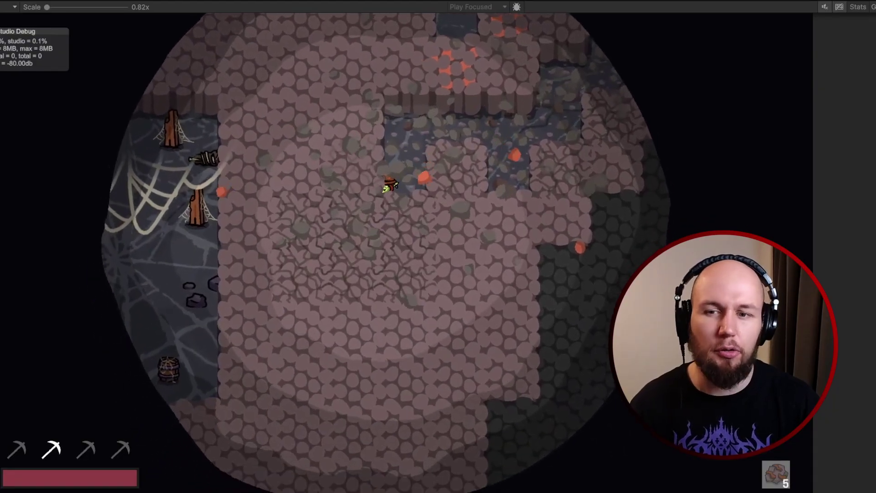
{"action": "key", "text": "s"}
{"action": "key", "text": "a"}
{"action": "left_click", "coordinate": [338, 417]}
{"action": "left_click", "coordinate": [327, 413]}
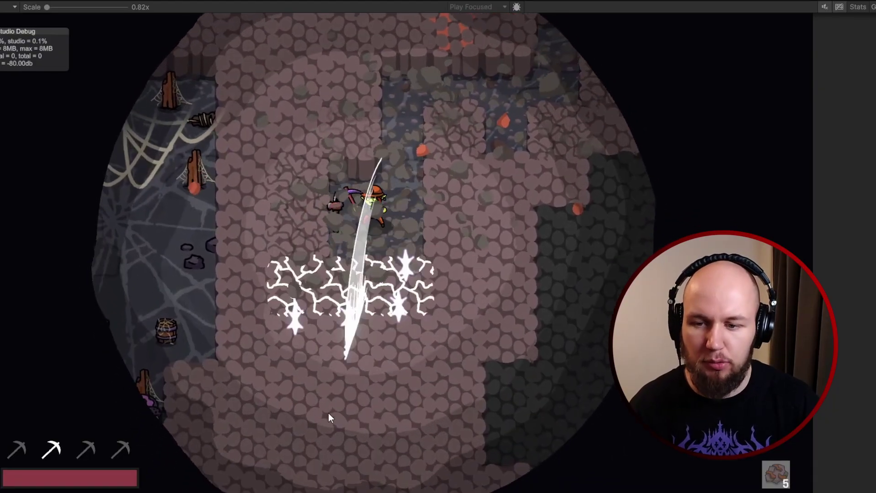
Break through the last wall tiles into the web-covered cave and attack the spiders with the pickaxe.
{"action": "left_click", "coordinate": [310, 385]}
{"action": "key", "text": "a"}
{"action": "left_click", "coordinate": [286, 363]}
{"action": "key", "text": "s"}
{"action": "left_click", "coordinate": [311, 337]}
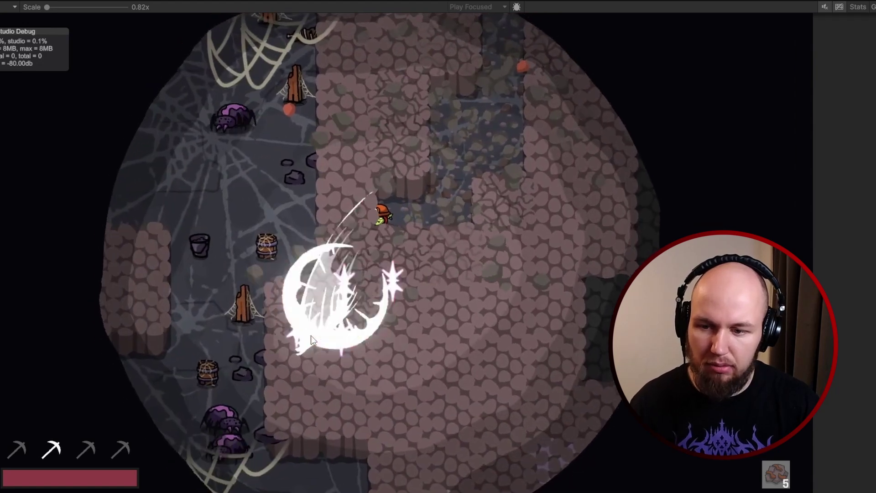
{"action": "left_click", "coordinate": [340, 342]}
{"action": "key", "text": "s"}
{"action": "left_click", "coordinate": [300, 342]}
{"action": "key", "text": "a"}
{"action": "left_click", "coordinate": [240, 177]}
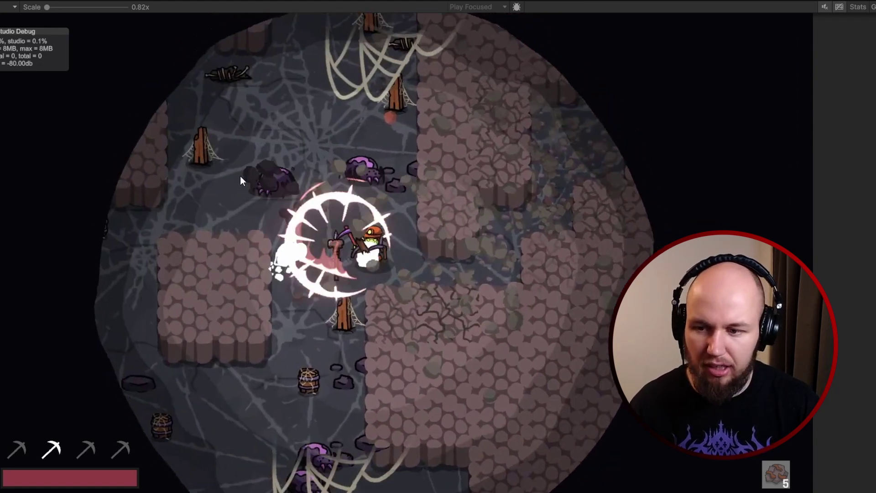
Fight the spiders around the miner in the web-covered cave with the pickaxe.
{"action": "key", "text": "s"}
{"action": "key", "text": "d"}
{"action": "key", "text": "w"}
{"action": "left_click", "coordinate": [160, 333]}
{"action": "key", "text": "a"}
{"action": "left_click", "coordinate": [182, 333]}
{"action": "key", "text": "s"}
{"action": "left_click", "coordinate": [269, 251]}
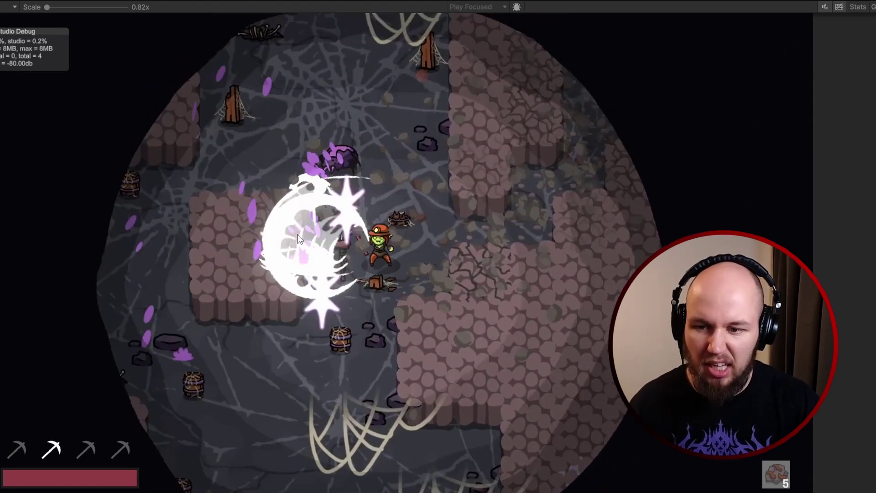
Move the miner up through the cave, attacking the remaining spiders and smashing the wooden posts beside the wall.
{"action": "key", "text": "w"}
{"action": "key", "text": "a"}
{"action": "left_click", "coordinate": [296, 178]}
{"action": "left_click", "coordinate": [292, 180]}
{"action": "key", "text": "w"}
{"action": "key", "text": "a"}
{"action": "key", "text": "d"}
{"action": "key", "text": "s"}
{"action": "left_click", "coordinate": [511, 183]}
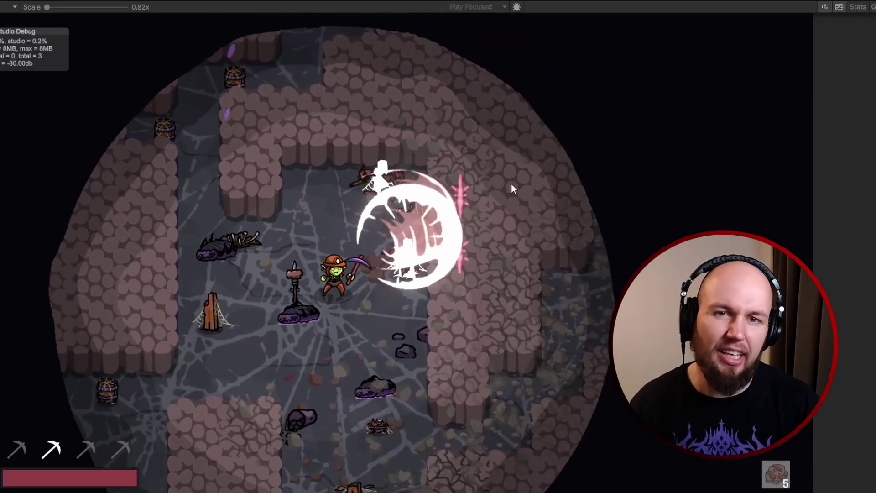
Lead the miner back down the cave and attack the spider beside the barrel.
{"action": "key", "text": "a"}
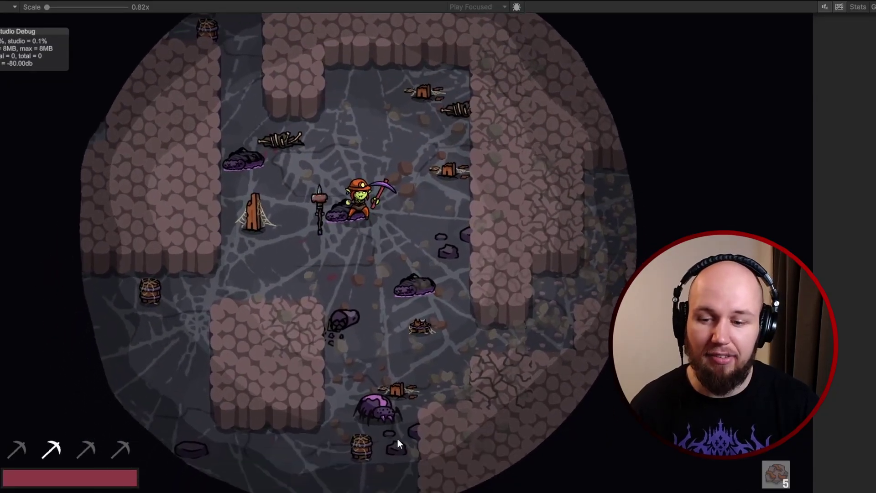
{"action": "key", "text": "s"}
{"action": "key", "text": "s"}
{"action": "left_click", "coordinate": [379, 415]}
{"action": "key", "text": "a"}
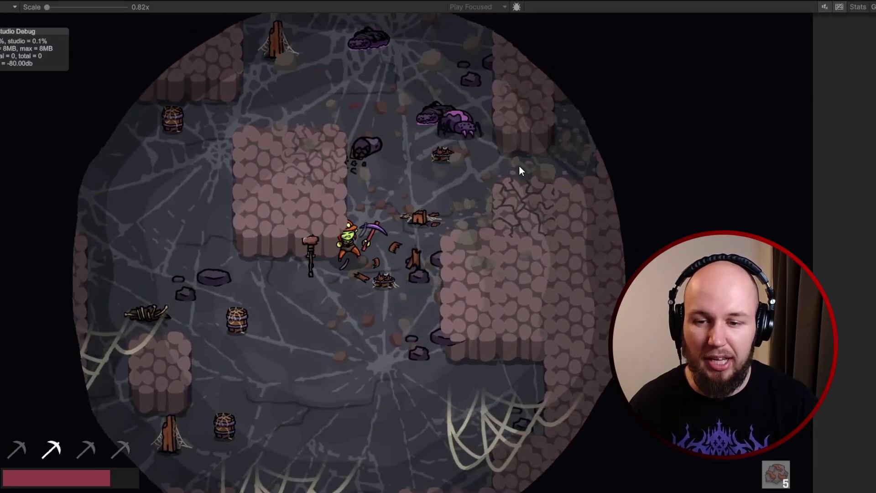
Strike the spider approaching from above until it is dead.
{"action": "key", "text": "w"}
{"action": "key", "text": "d"}
{"action": "left_click", "coordinate": [406, 148]}
{"action": "left_click", "coordinate": [452, 163]}
{"action": "key", "text": "s"}
{"action": "key", "text": "a"}
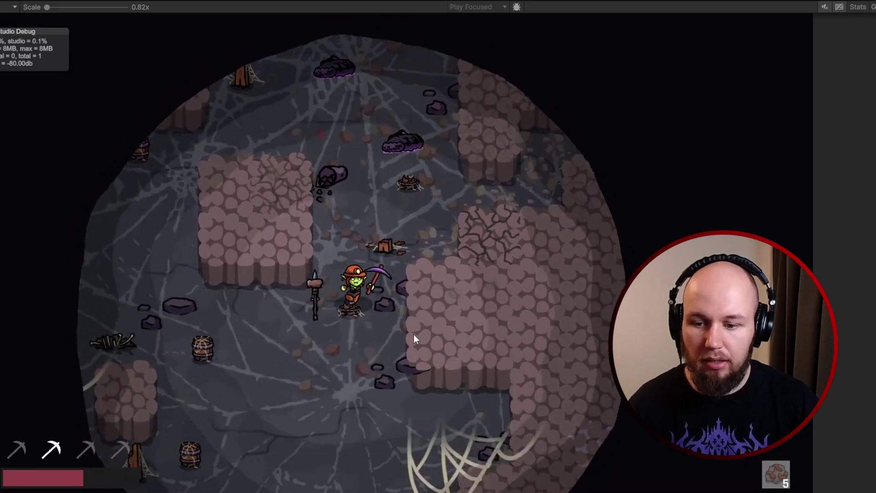
Walk the miner down and left across the cave, smashing the barrel and the wooden post near the small wall block.
{"action": "left_click", "coordinate": [396, 351]}
{"action": "key", "text": "a"}
{"action": "left_click", "coordinate": [283, 349]}
{"action": "key", "text": "w"}
{"action": "left_click", "coordinate": [274, 256]}
{"action": "key", "text": "d"}
{"action": "key", "text": "s"}
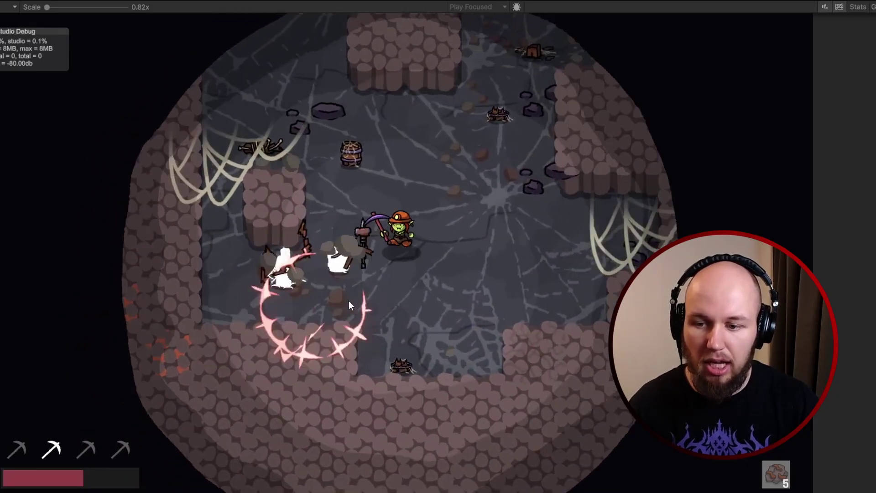
Dig into the wall tiles along the cave's lower edge.
{"action": "left_click", "coordinate": [314, 371]}
{"action": "key", "text": "a"}
{"action": "left_click", "coordinate": [338, 392]}
{"action": "key", "text": "s"}
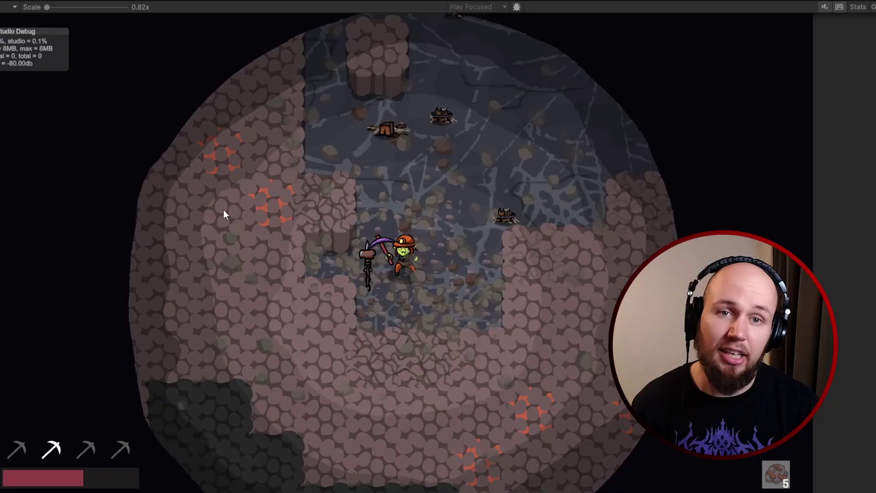
Tunnel the miner left into the wall and mine the nearest orange ore tiles.
{"action": "key", "text": "a"}
{"action": "key", "text": "w"}
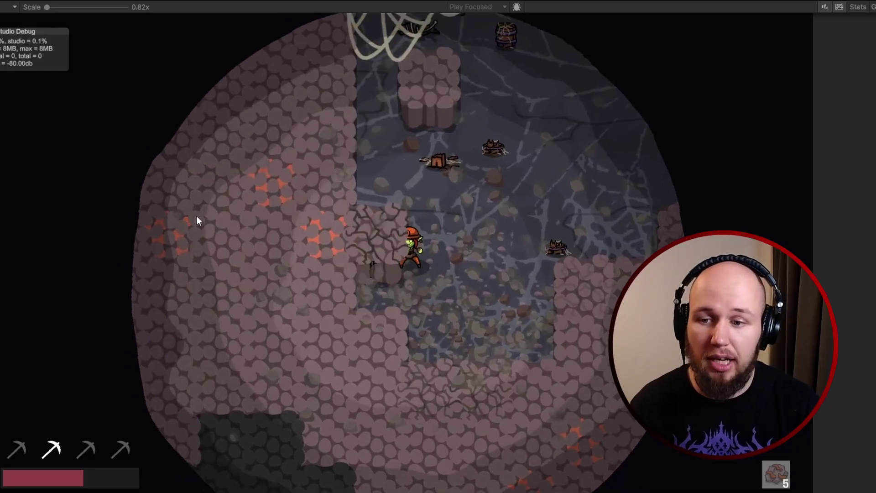
{"action": "left_click", "coordinate": [199, 223]}
{"action": "left_click", "coordinate": [202, 237]}
{"action": "left_click", "coordinate": [193, 243]}
{"action": "key", "text": "a"}
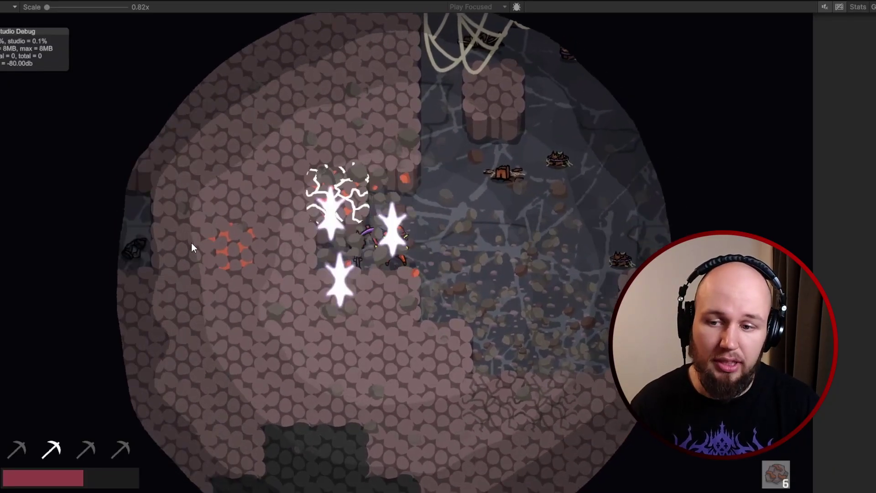
{"action": "left_click", "coordinate": [228, 246]}
{"action": "left_click", "coordinate": [207, 256]}
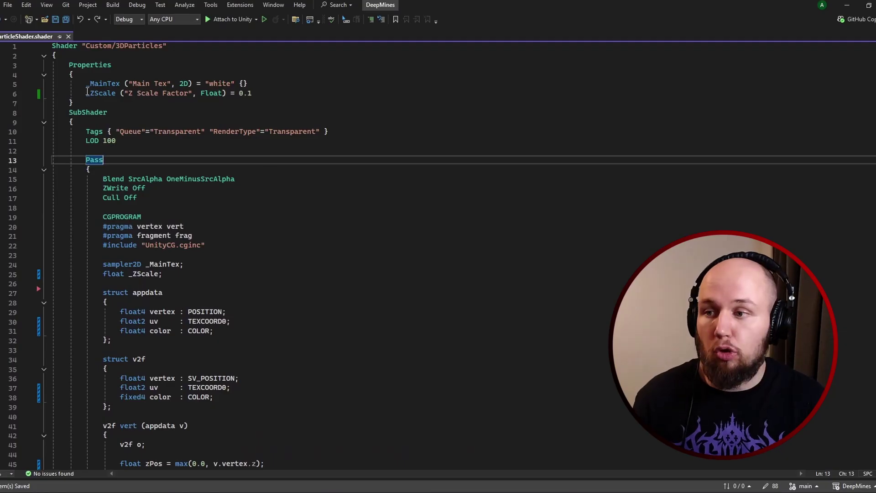
Switch to the shader code in Visual Studio and examine the _ZScale property, its declaration and the scale calculation.
{"action": "left_click", "coordinate": [87, 93]}
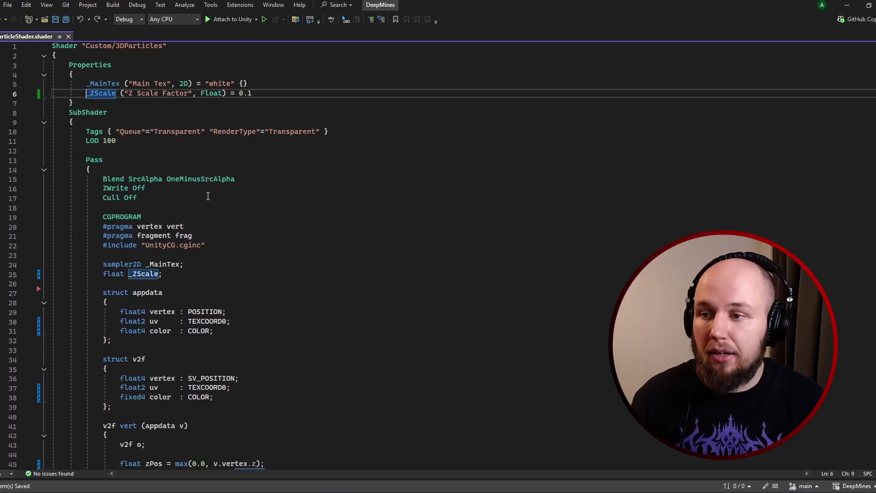
{"action": "left_click", "coordinate": [147, 278]}
{"action": "scroll", "coordinate": [139, 275], "scroll_direction": "down", "scroll_amount": 10}
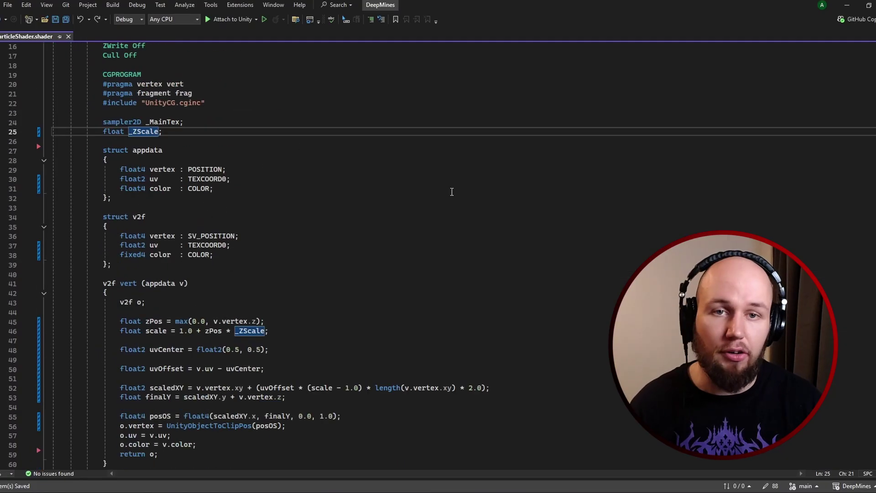
{"action": "left_click", "coordinate": [156, 189]}
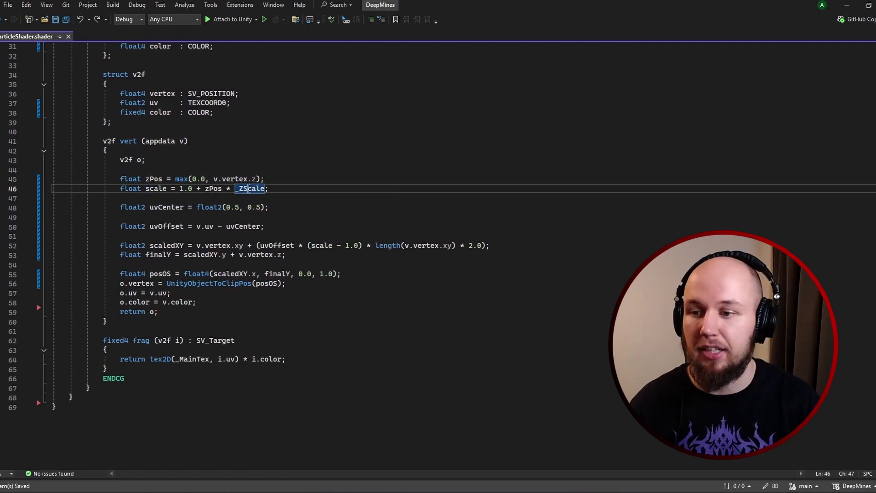
Examine how the vertex function computes uvCenter, uvOffset, scaledXY, finalY and posOS before the clip-space conversion.
{"action": "left_click", "coordinate": [159, 208]}
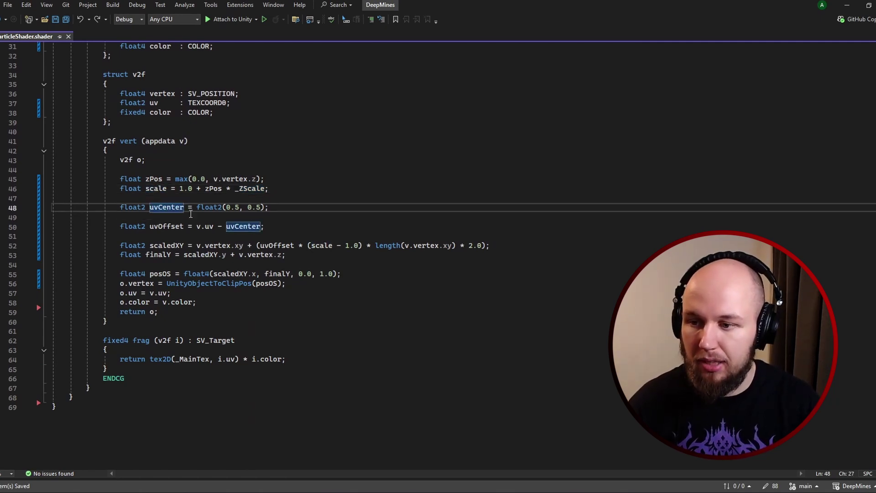
{"action": "left_click", "coordinate": [238, 226]}
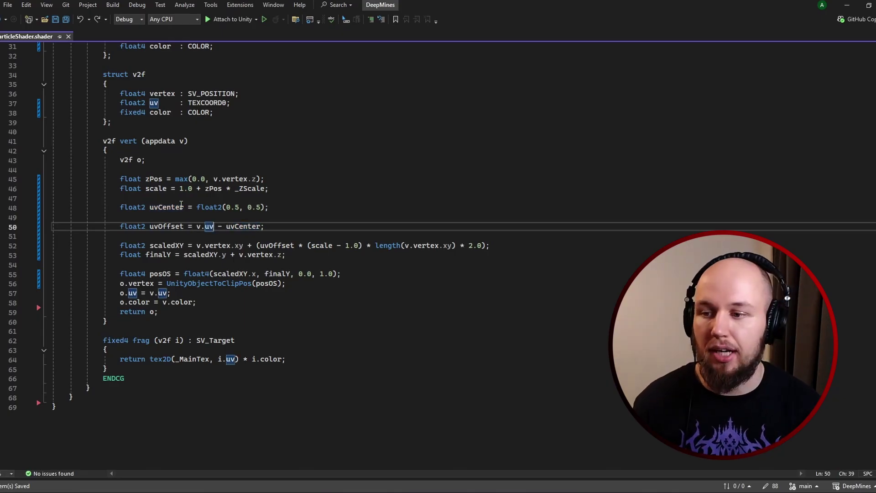
{"action": "left_click", "coordinate": [177, 239]}
{"action": "left_click", "coordinate": [167, 245]}
{"action": "left_click", "coordinate": [167, 228]}
{"action": "left_click", "coordinate": [169, 247]}
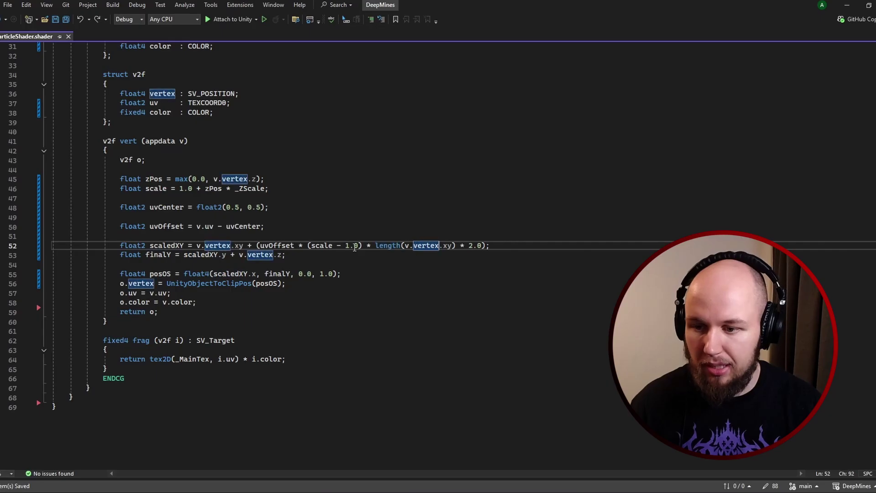
{"action": "left_click", "coordinate": [322, 245]}
{"action": "left_click", "coordinate": [197, 246]}
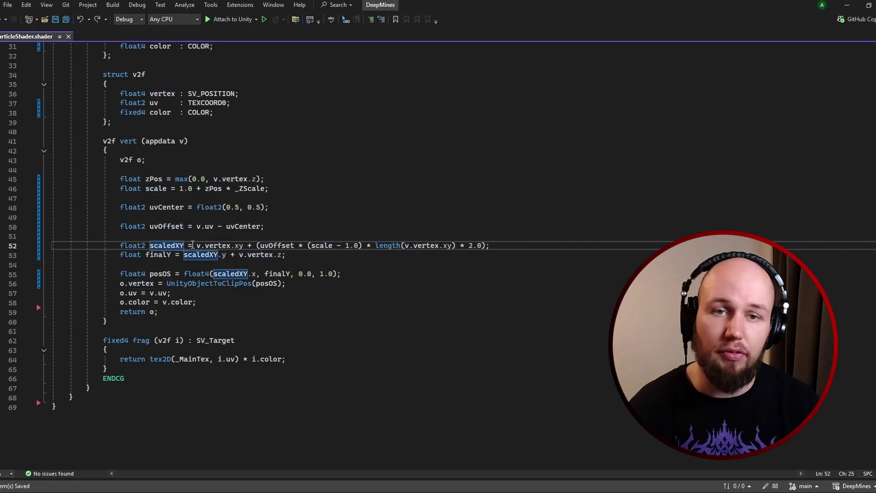
{"action": "left_click", "coordinate": [165, 255]}
{"action": "left_click", "coordinate": [159, 274]}
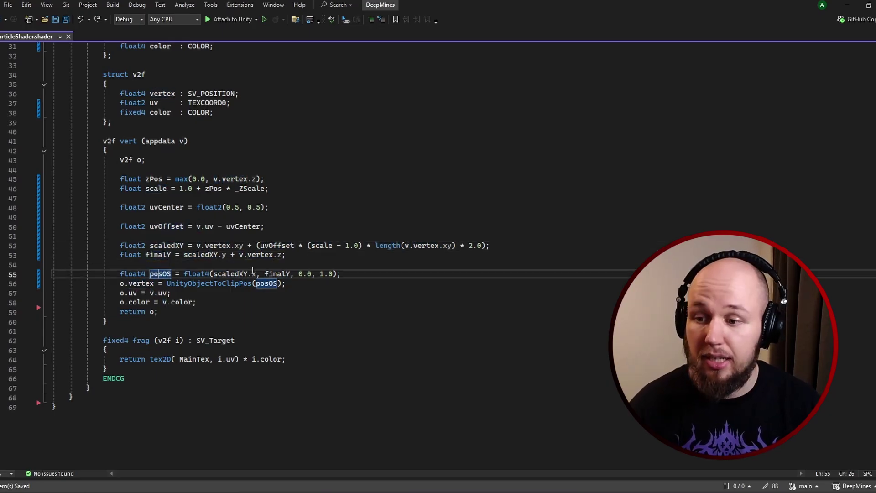
{"action": "left_click", "coordinate": [196, 283]}
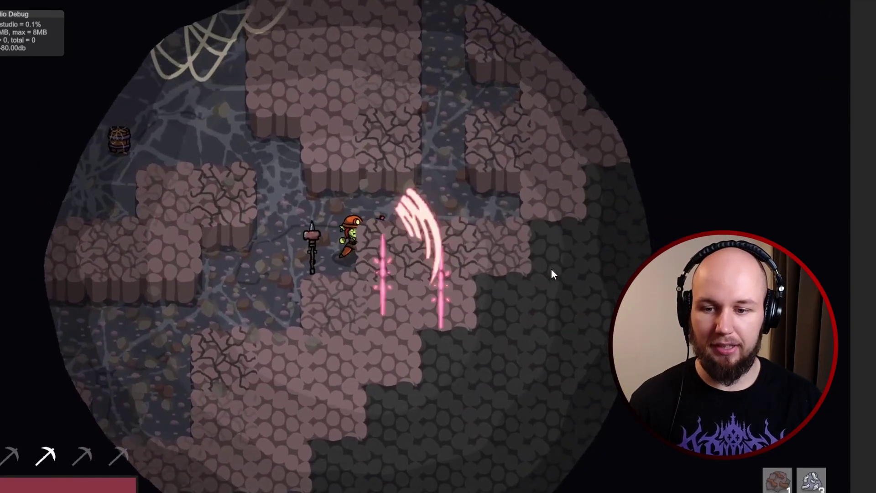
Return to the running game and mine the wall tiles to the miner's right and above the tunnel.
{"action": "left_click", "coordinate": [547, 270]}
{"action": "key", "text": "d"}
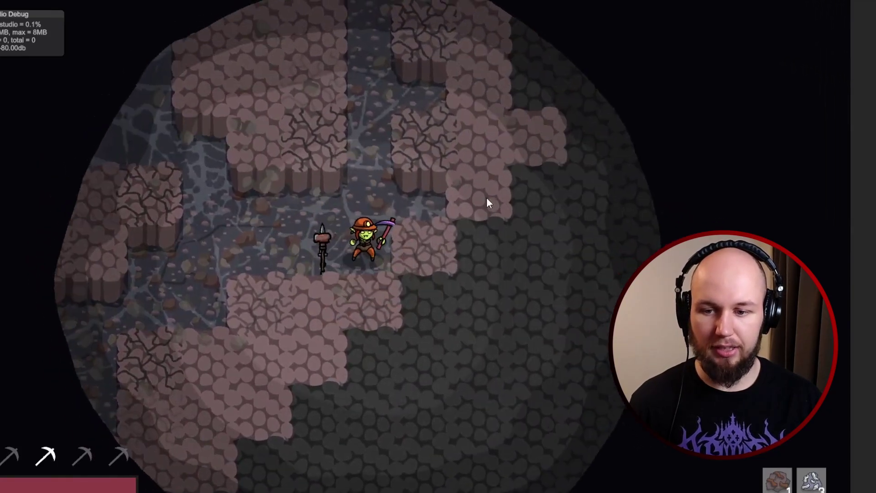
{"action": "key", "text": "w"}
{"action": "left_click", "coordinate": [470, 147]}
{"action": "left_click", "coordinate": [478, 129]}
{"action": "key", "text": "s"}
{"action": "key", "text": "a"}
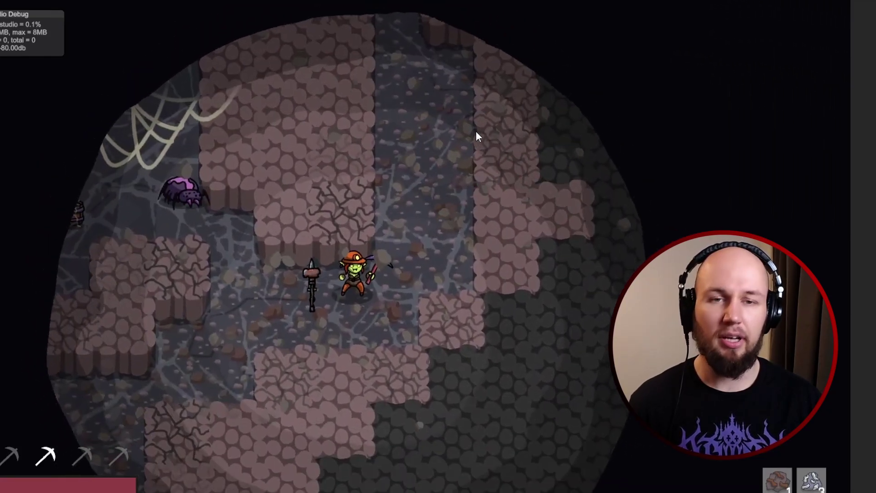
Walk the miner left into the web-covered cave and attack the group of spiders.
{"action": "key", "text": "a"}
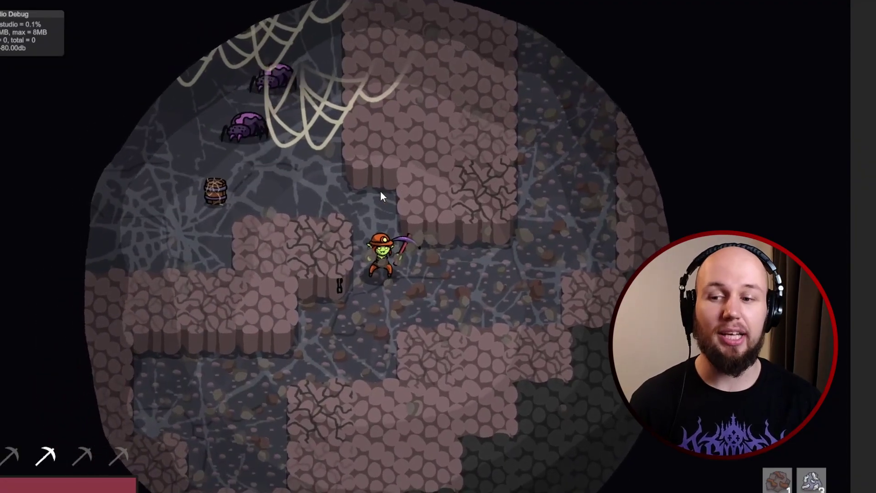
{"action": "key", "text": "w"}
{"action": "key", "text": "a"}
{"action": "left_click", "coordinate": [267, 151]}
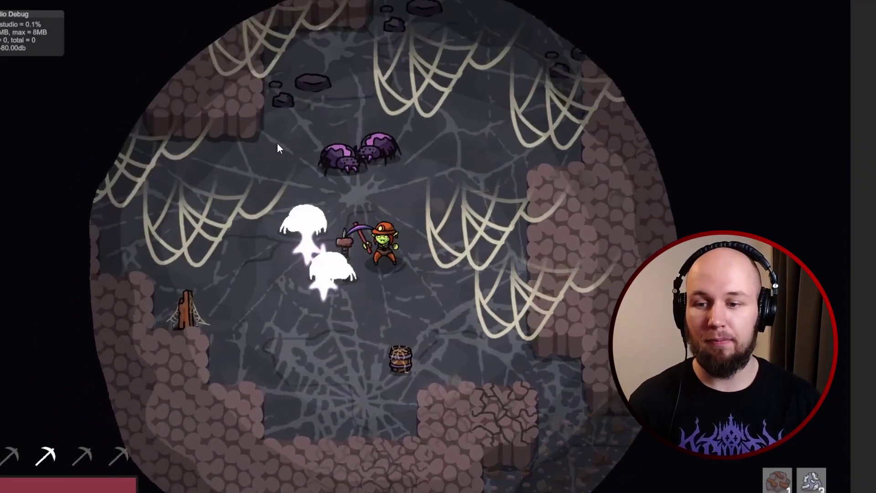
{"action": "left_click", "coordinate": [367, 148]}
{"action": "key", "text": "w"}
{"action": "key", "text": "d"}
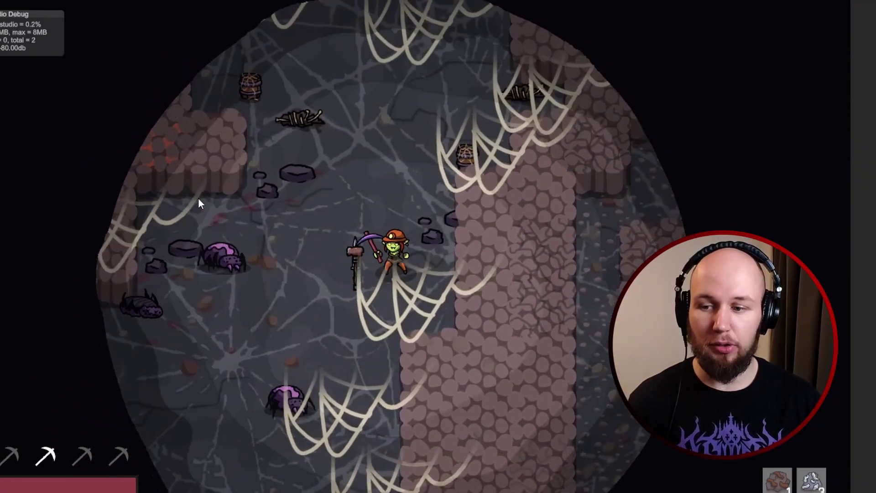
Kill the remaining spiders beside the long wall and lead the miner up the cave.
{"action": "key", "text": "a"}
{"action": "left_click", "coordinate": [214, 237]}
{"action": "key", "text": "s"}
{"action": "key", "text": "d"}
{"action": "left_click", "coordinate": [563, 349]}
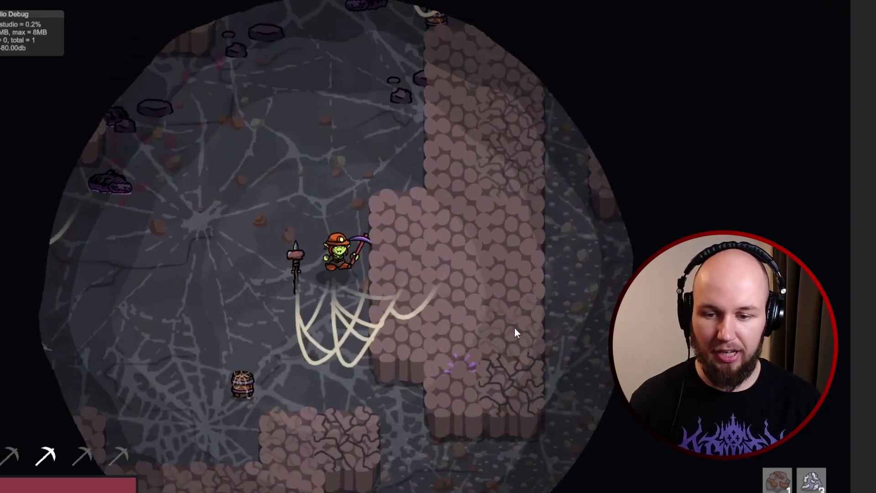
{"action": "left_click", "coordinate": [411, 264]}
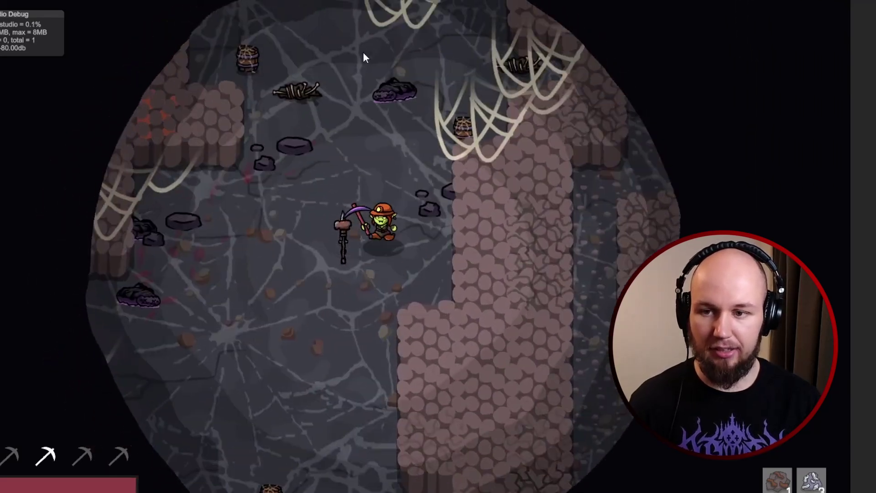
{"action": "key", "text": "w"}
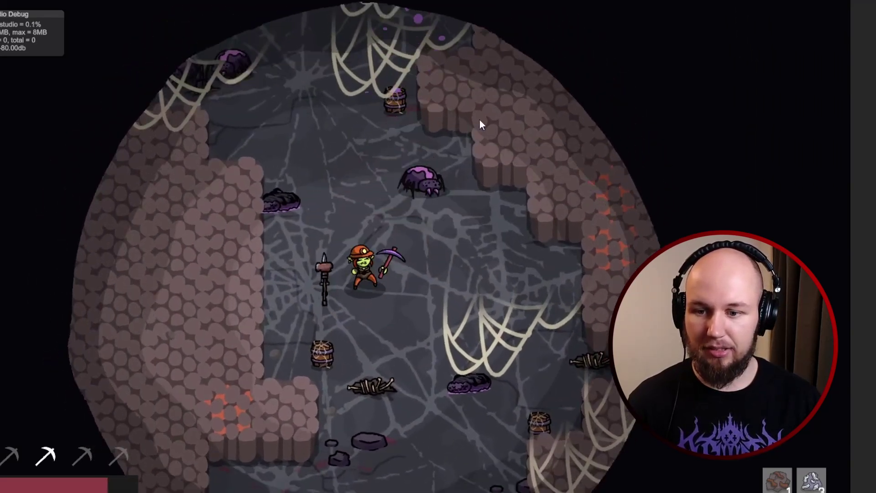
Attack the spider beside the stepped wall and fight on up and left through the webbed passage.
{"action": "key", "text": "w"}
{"action": "key", "text": "d"}
{"action": "left_click", "coordinate": [525, 134]}
{"action": "left_click", "coordinate": [527, 144]}
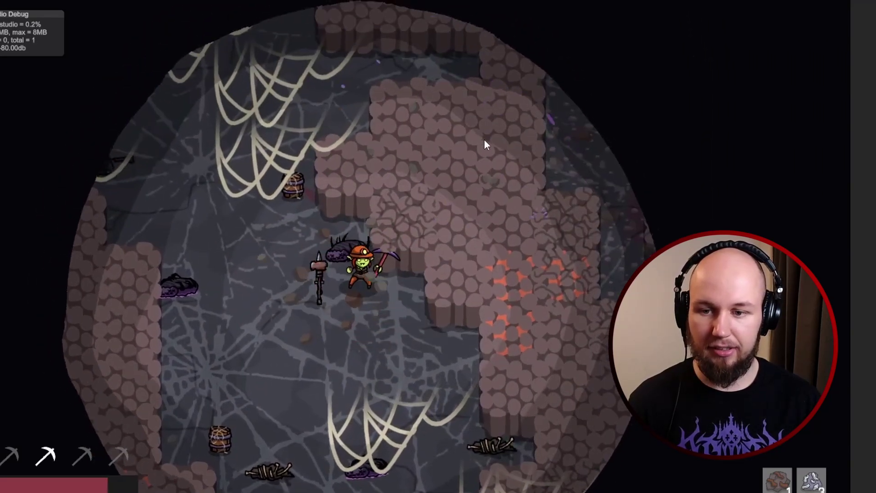
{"action": "key", "text": "a"}
{"action": "left_click", "coordinate": [234, 141]}
{"action": "key", "text": "w"}
{"action": "key", "text": "a"}
{"action": "left_click", "coordinate": [327, 138]}
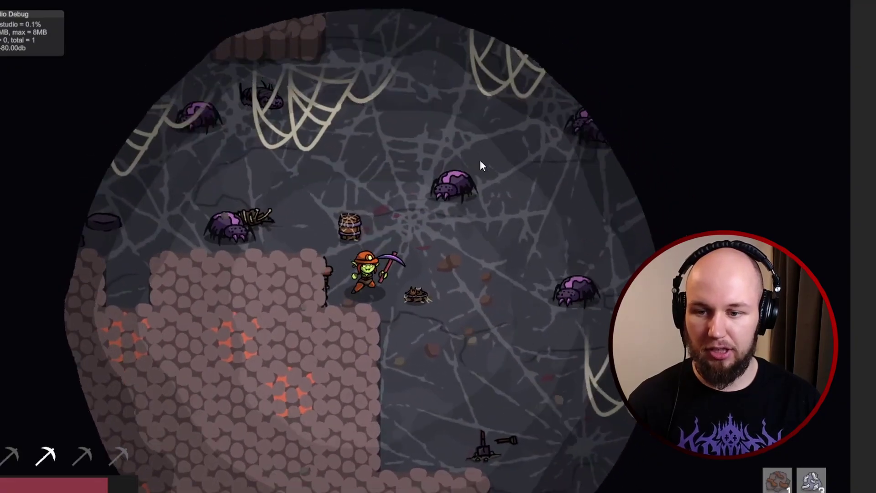
Fight the spiders in the open cave to the right of the barrel and move the miner upward.
{"action": "key", "text": "w"}
{"action": "key", "text": "d"}
{"action": "left_click", "coordinate": [576, 182]}
{"action": "left_click", "coordinate": [580, 223]}
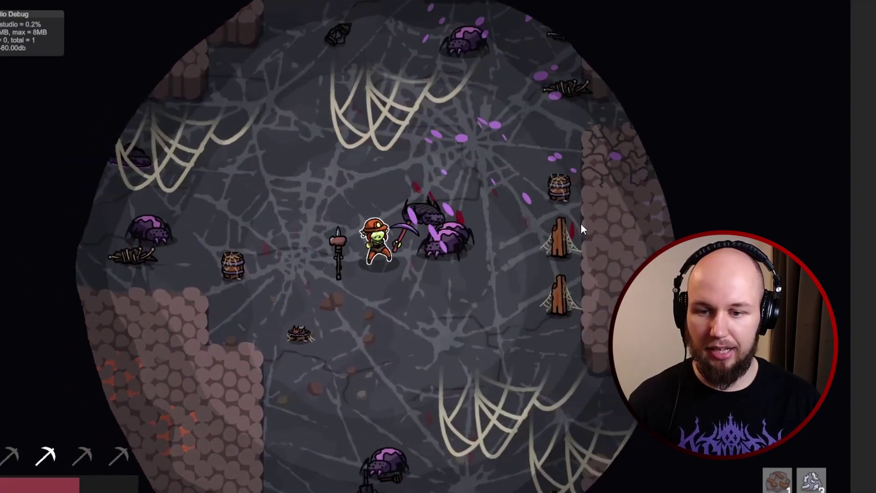
{"action": "key", "text": "w"}
{"action": "key", "text": "a"}
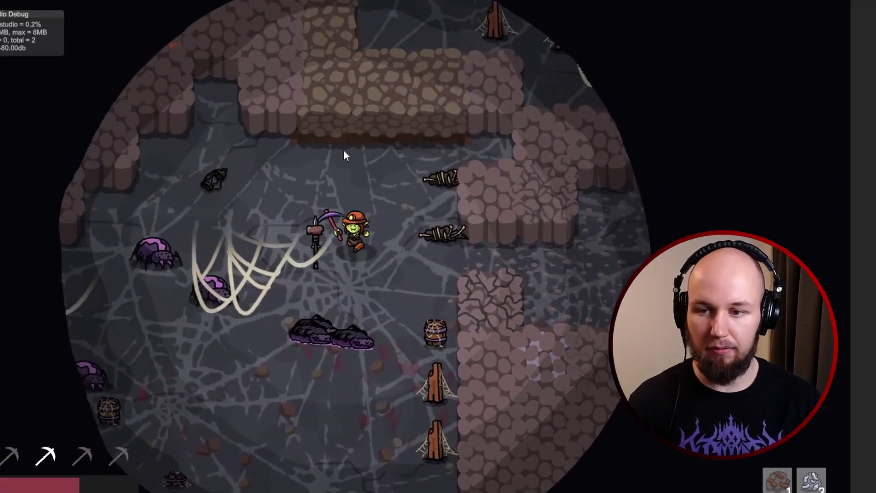
Break through the brown dirt wall above the cave and smash the wooden post behind it.
{"action": "left_click", "coordinate": [407, 137]}
{"action": "key", "text": "d"}
{"action": "left_click", "coordinate": [445, 146]}
{"action": "key", "text": "w"}
{"action": "left_click", "coordinate": [474, 135]}
{"action": "key", "text": "d"}
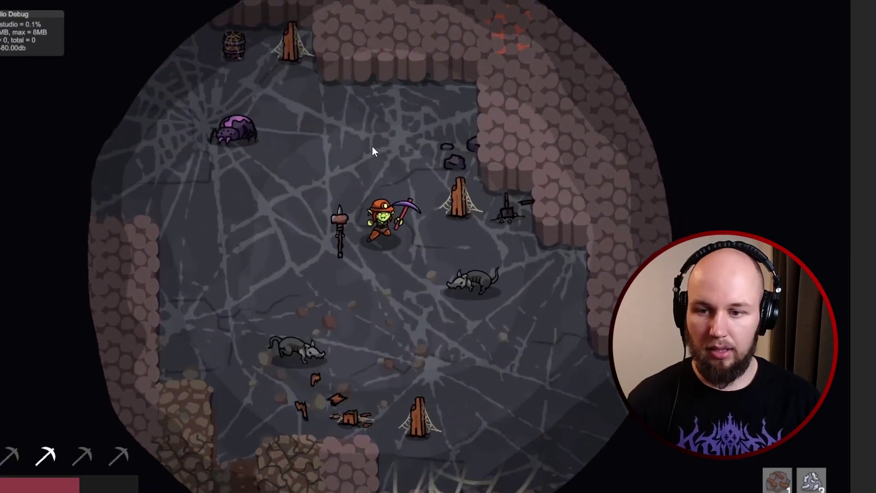
Attack the rats in the upper cave and dig into the wall along its upper edge.
{"action": "key", "text": "a"}
{"action": "left_click", "coordinate": [349, 328]}
{"action": "key", "text": "w"}
{"action": "key", "text": "d"}
{"action": "left_click", "coordinate": [423, 103]}
{"action": "key", "text": "s"}
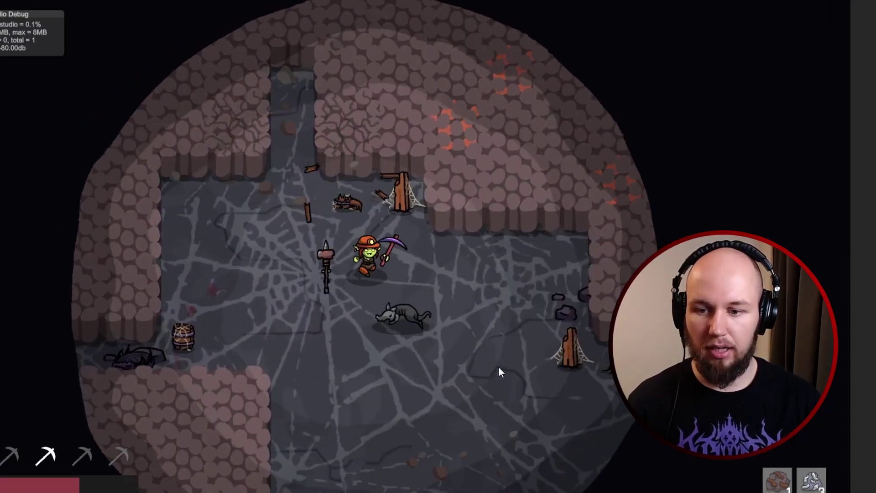
Attack down and left past the rat and return through the dirt wall opening to the orange ore wall.
{"action": "key", "text": "a"}
{"action": "left_click", "coordinate": [264, 387]}
{"action": "left_click", "coordinate": [266, 369]}
{"action": "key", "text": "s"}
{"action": "left_click", "coordinate": [238, 352]}
{"action": "key", "text": "a"}
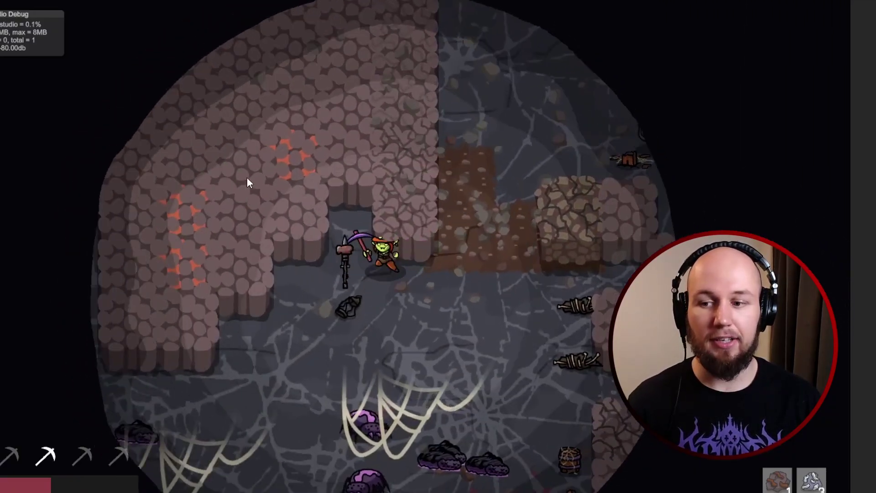
Dig into the wall above the miner and mine the nearest orange ore tile.
{"action": "key", "text": "w"}
{"action": "left_click", "coordinate": [278, 175]}
{"action": "left_click", "coordinate": [287, 188]}
{"action": "left_click", "coordinate": [289, 190]}
{"action": "key", "text": "s"}
{"action": "key", "text": "a"}
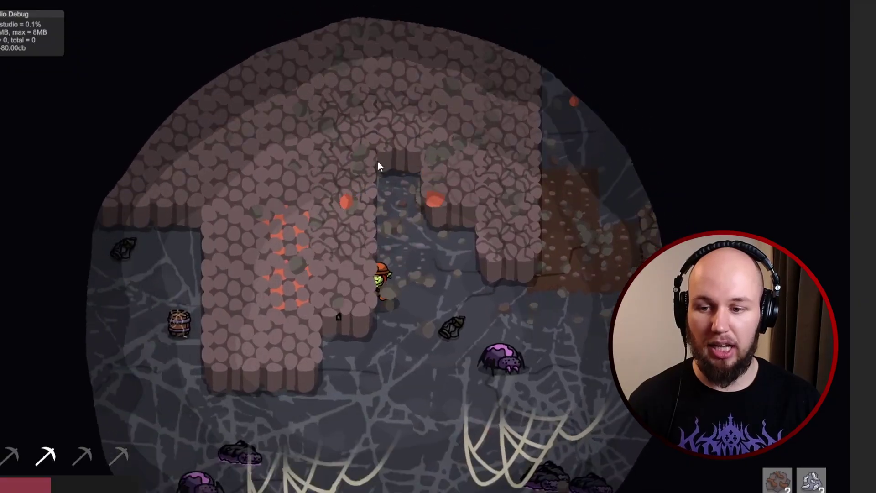
Strike the orange ore wall, and dig into the rock wall above the mine cart.
{"action": "left_click", "coordinate": [234, 285]}
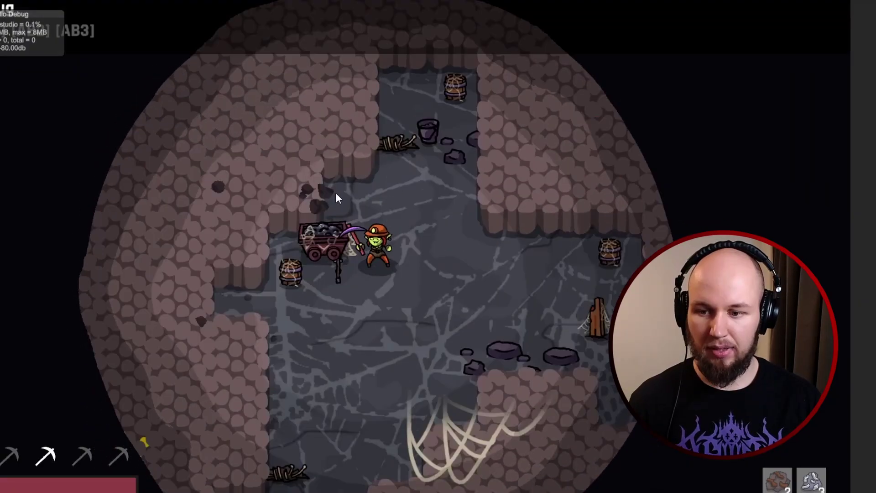
{"action": "key", "text": "a"}
{"action": "left_click", "coordinate": [333, 191]}
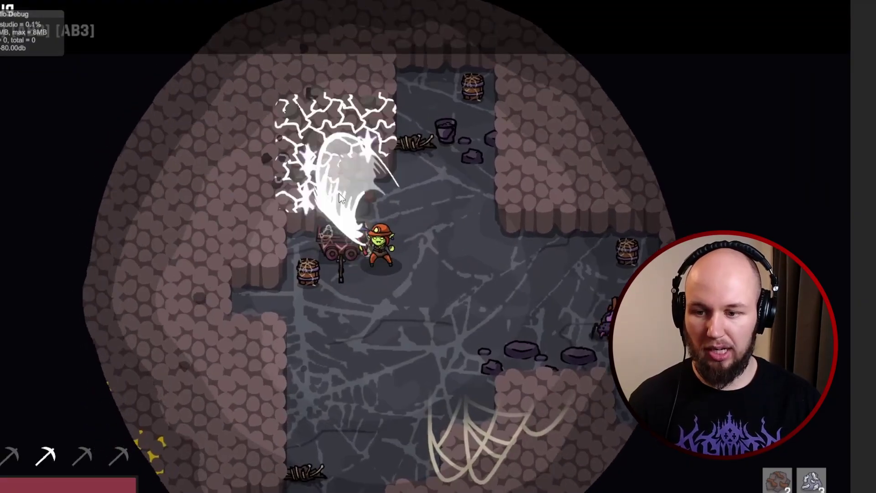
Smash the barrel beside the mine cart, and the barrel and dark pot in the upper passage.
{"action": "key", "text": "s"}
{"action": "key", "text": "w"}
{"action": "key", "text": "a"}
{"action": "left_click", "coordinate": [299, 220]}
{"action": "key", "text": "d"}
{"action": "left_click", "coordinate": [401, 194]}
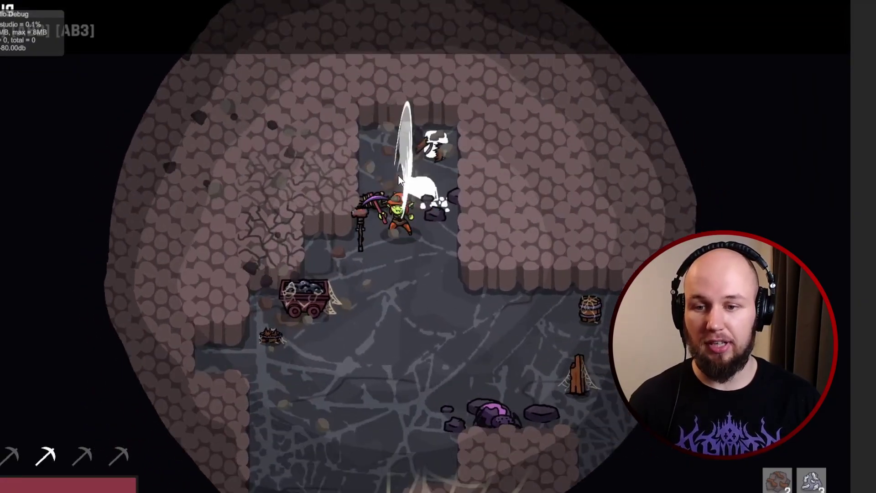
Return to the mine cart and break away the rock wall directly behind it.
{"action": "key", "text": "s"}
{"action": "key", "text": "a"}
{"action": "key", "text": "s"}
{"action": "left_click", "coordinate": [224, 248]}
{"action": "key", "text": "a"}
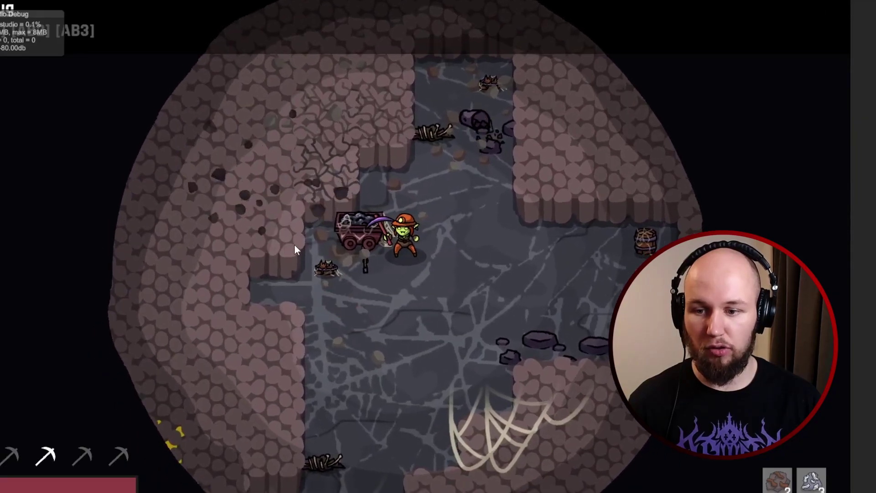
{"action": "left_click", "coordinate": [313, 242]}
{"action": "key", "text": "d"}
{"action": "key", "text": "a"}
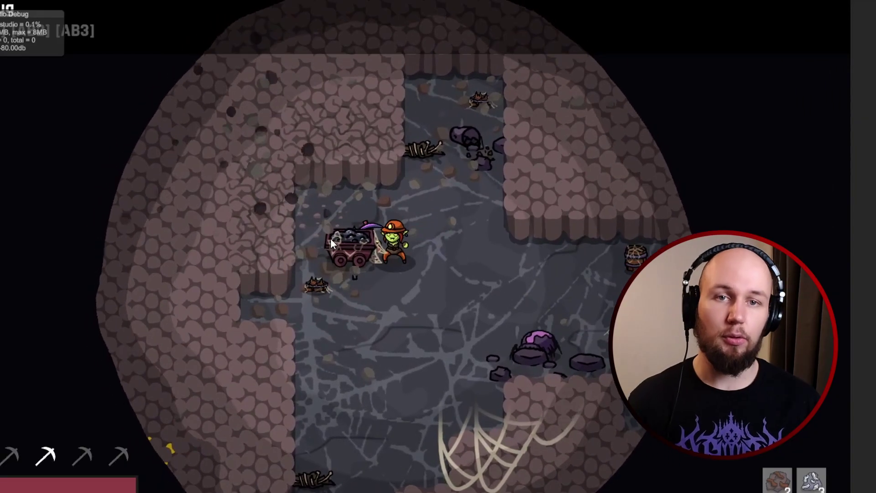
Attack the purple spider on the far side of the cave from the mine cart.
{"action": "key", "text": "w"}
{"action": "key", "text": "a"}
{"action": "left_click", "coordinate": [586, 317]}
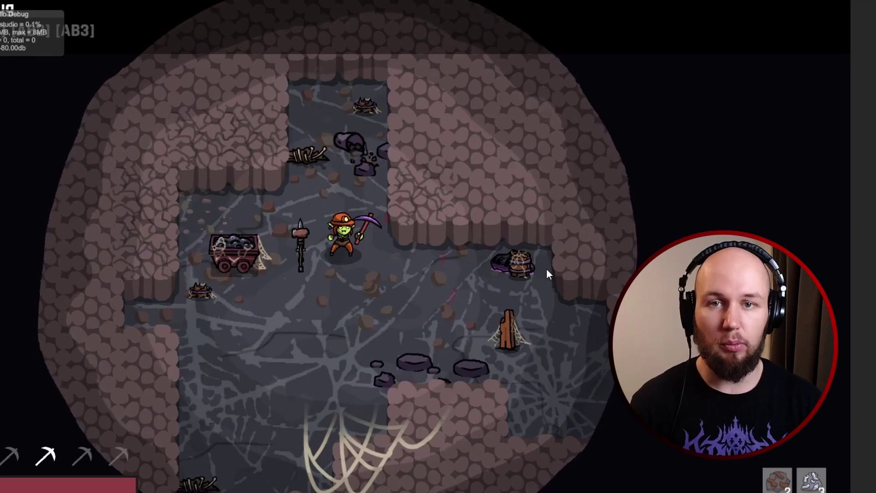
Walk the miner down toward the dark rocks and back up to the bone pile in the upper passage.
{"action": "key", "text": "s"}
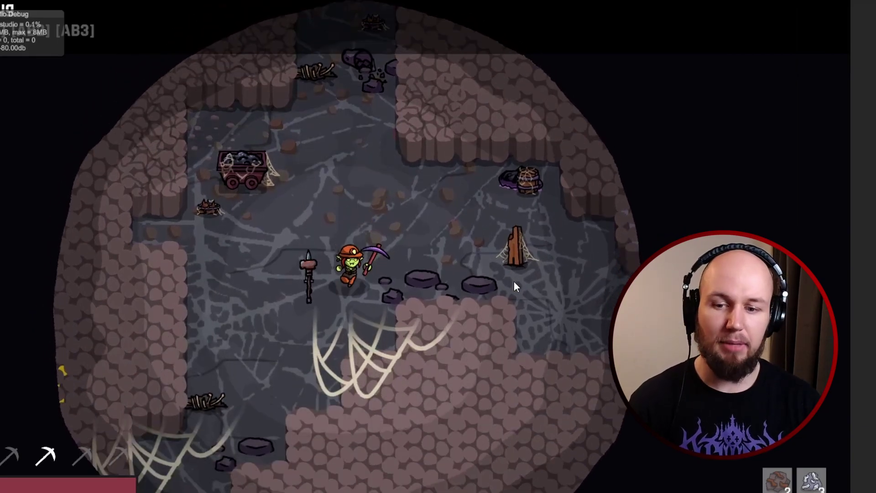
{"action": "key", "text": "w"}
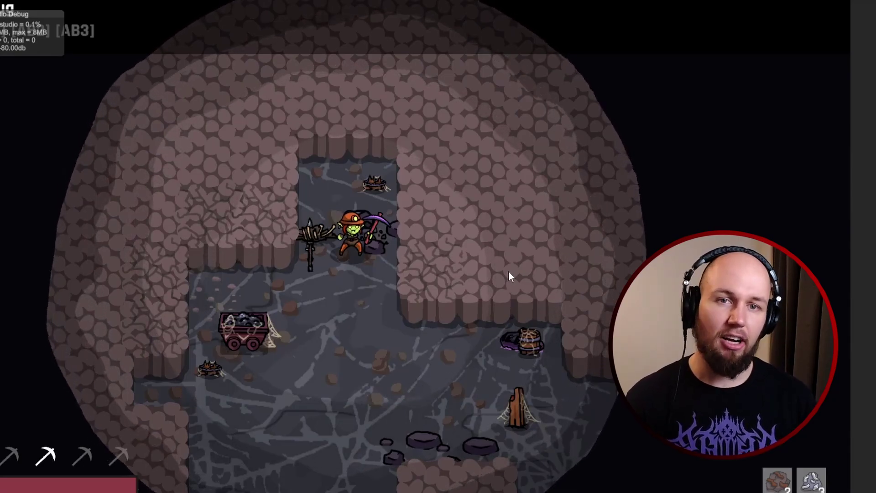
{"action": "key", "text": "a"}
{"action": "key", "text": "w"}
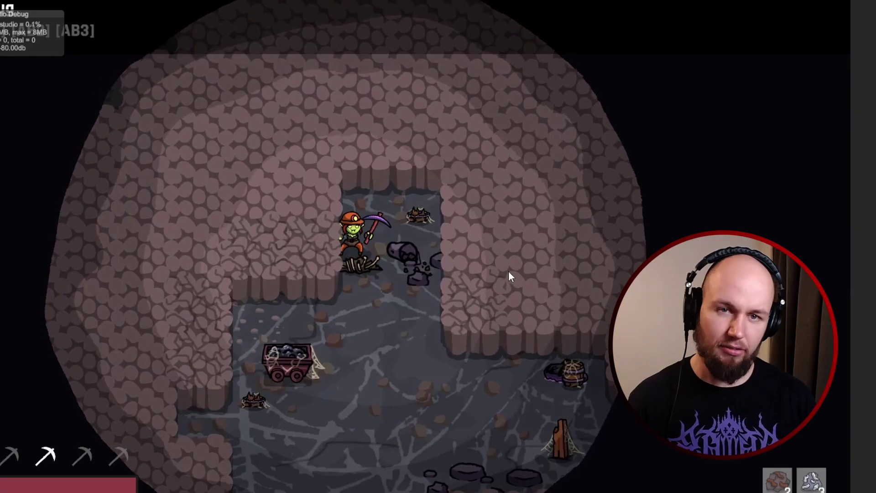